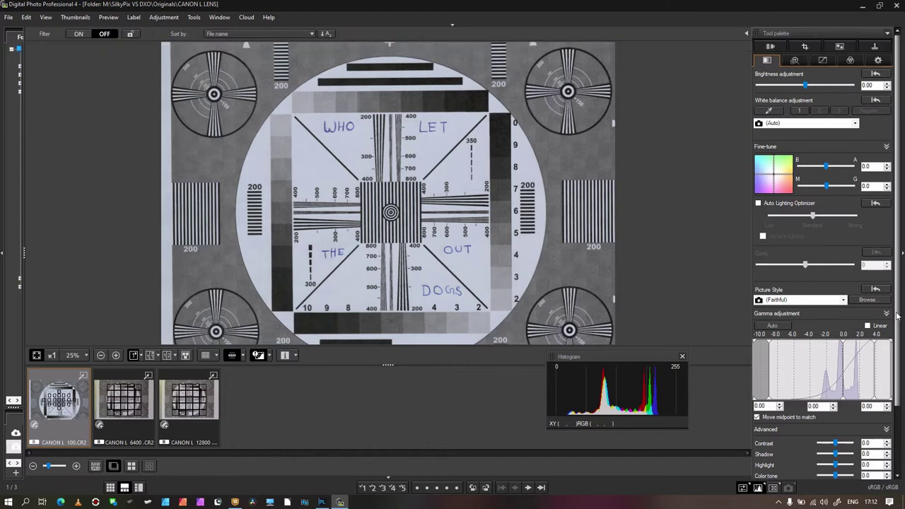
Show the CANON L 6400 chart with its Detail noise settings: luminance 9.9, chrominance 12.9
scroll(897, 316, "down", 3)
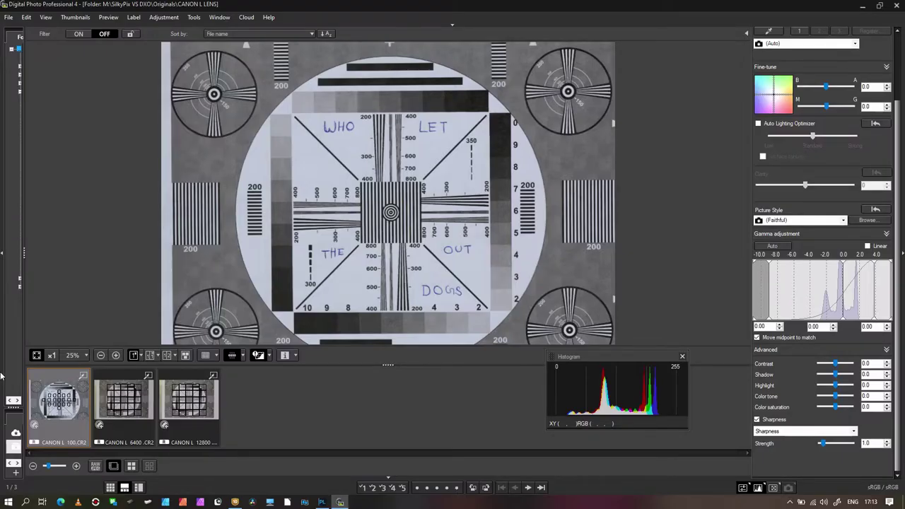
scroll(820, 177, "up", 3)
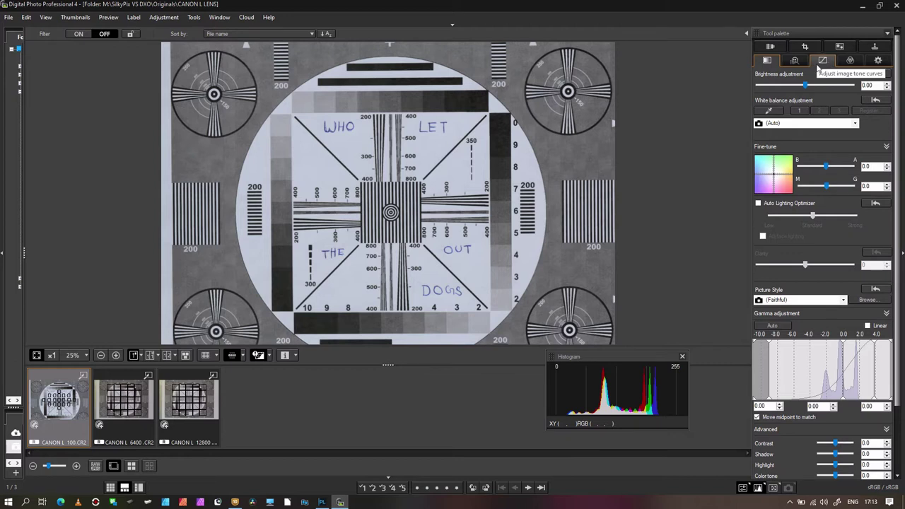
left_click(794, 60)
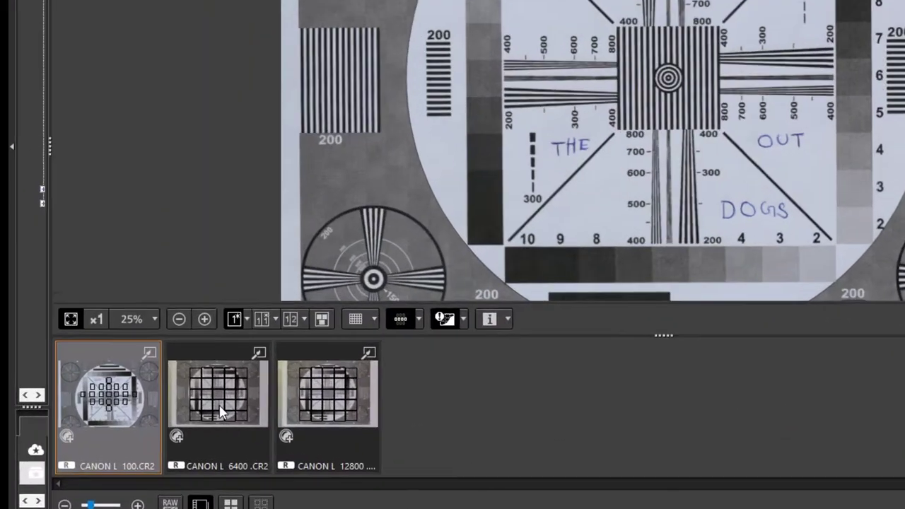
left_click(220, 412)
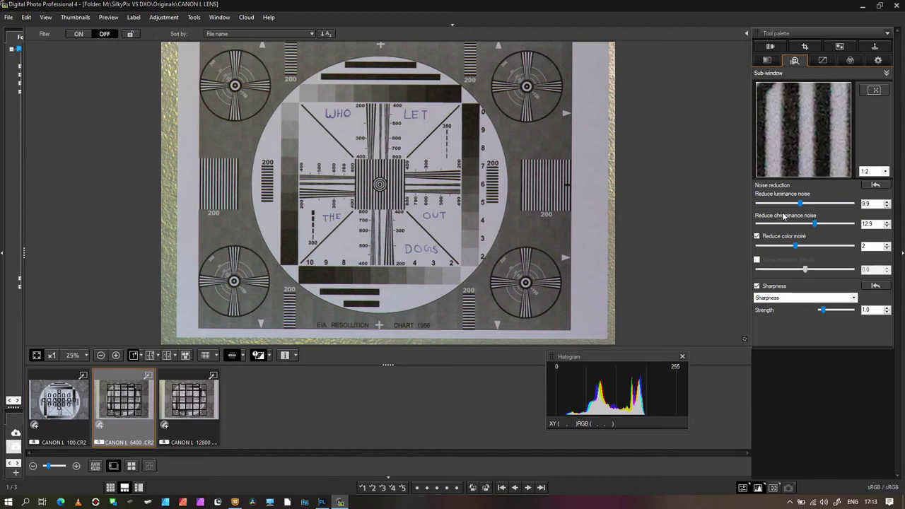
Switch to DxO PhotoLab and check the presets for the Sigma chart photo
left_click(321, 502)
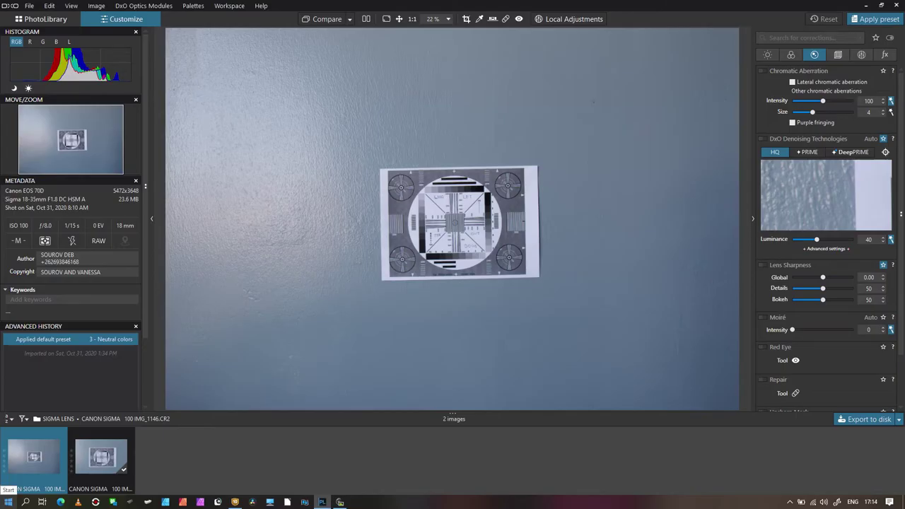
left_click(879, 19)
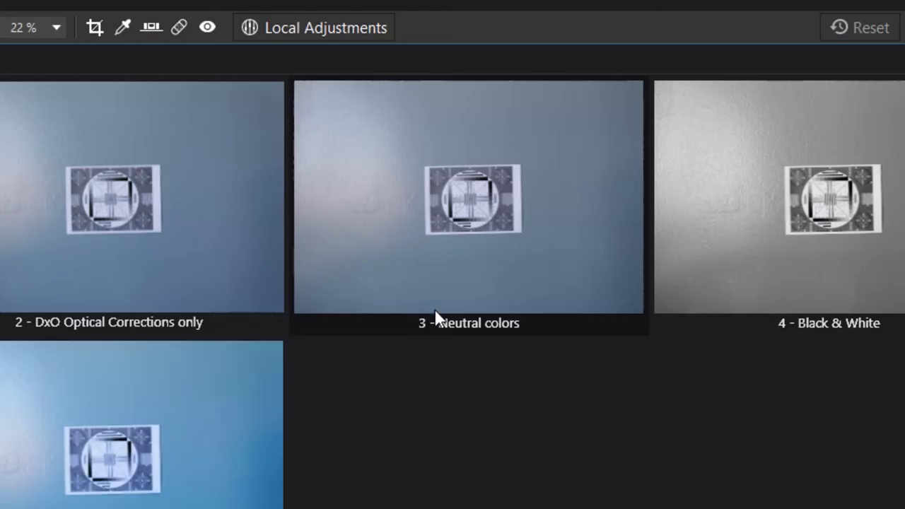
left_click(876, 19)
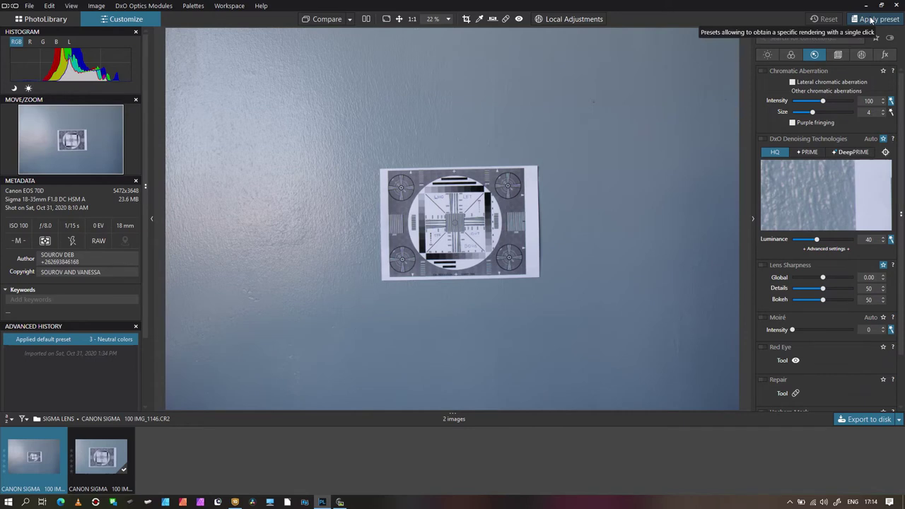
Enable HQ denoising, toggle Lens Sharpness off and back on, and enable Distortion correction
mouse_move(31, 469)
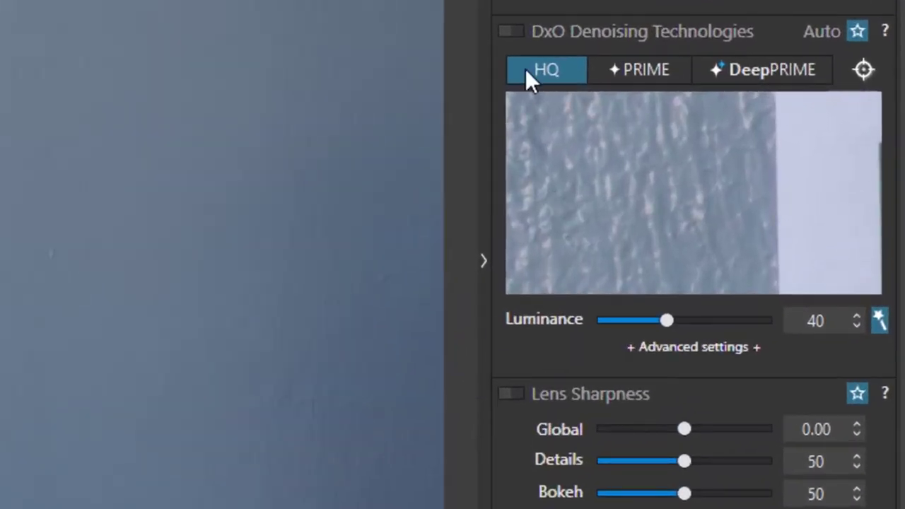
left_click(511, 32)
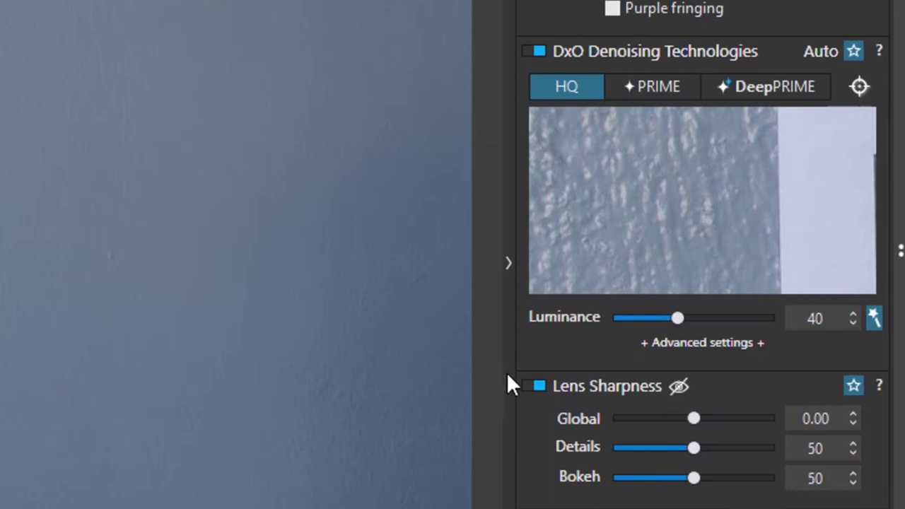
left_click(530, 386)
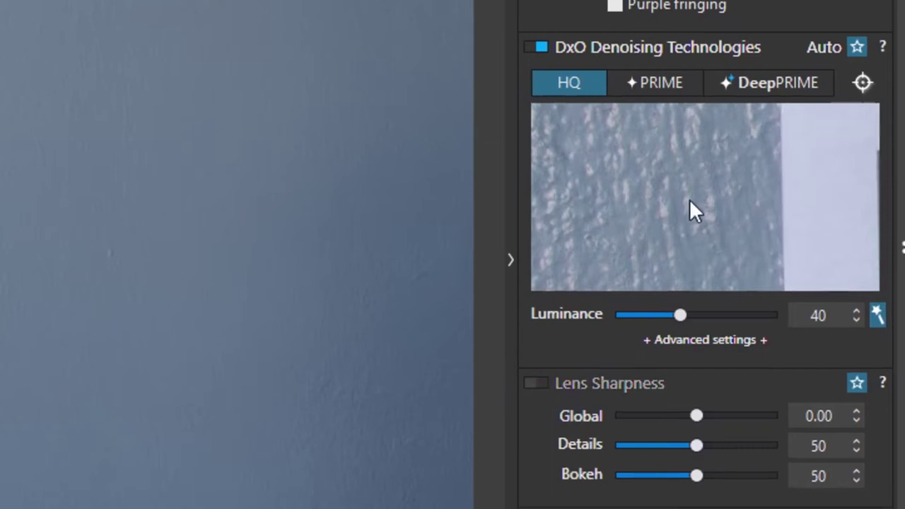
left_click(527, 393)
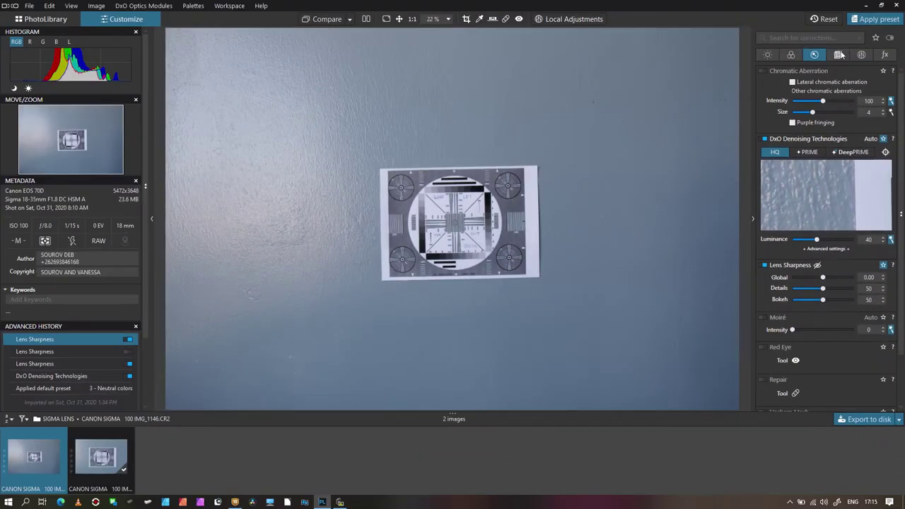
left_click(839, 55)
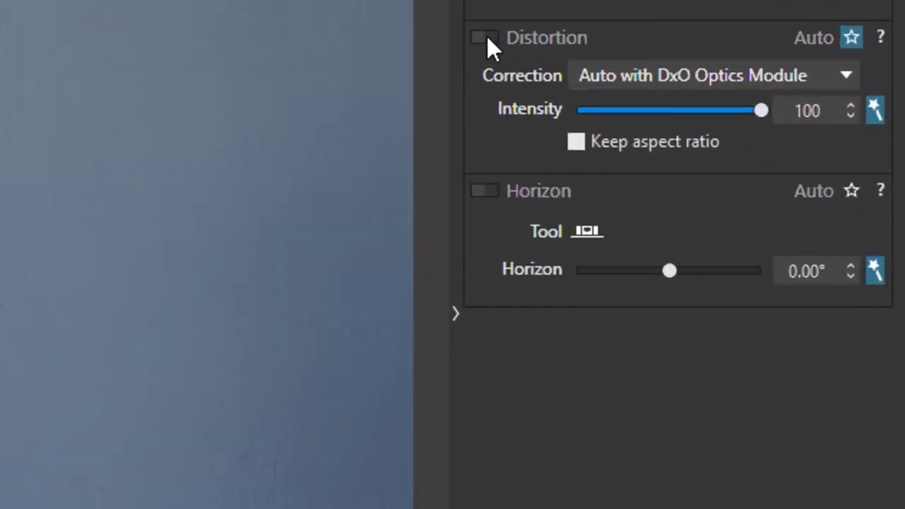
left_click(762, 128)
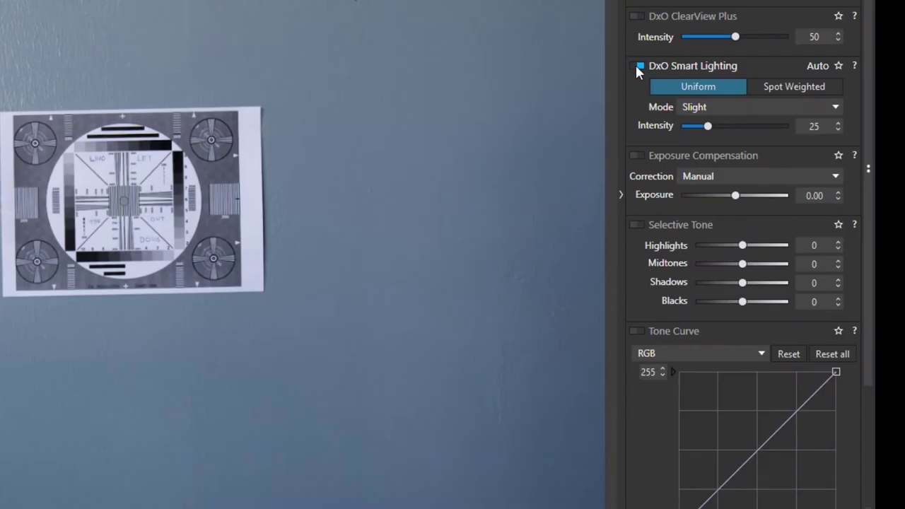
Toggle Smart Lighting, disable Color Accentuation, enable RAW White Balance at 8012 K, then return to DPP
left_click(638, 65)
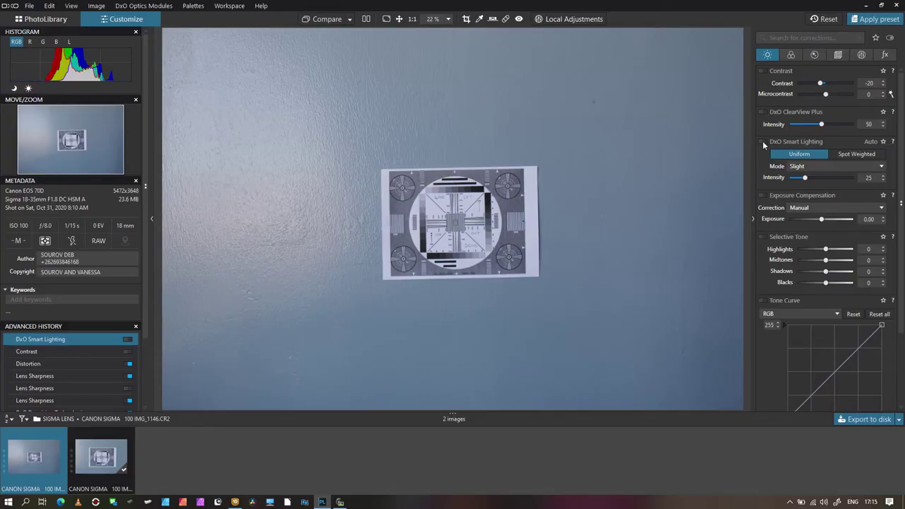
left_click(762, 142)
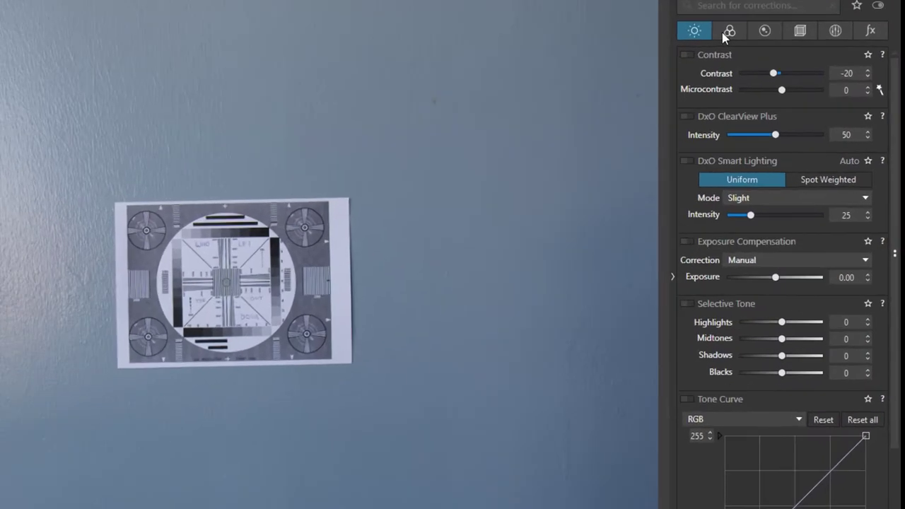
left_click(786, 55)
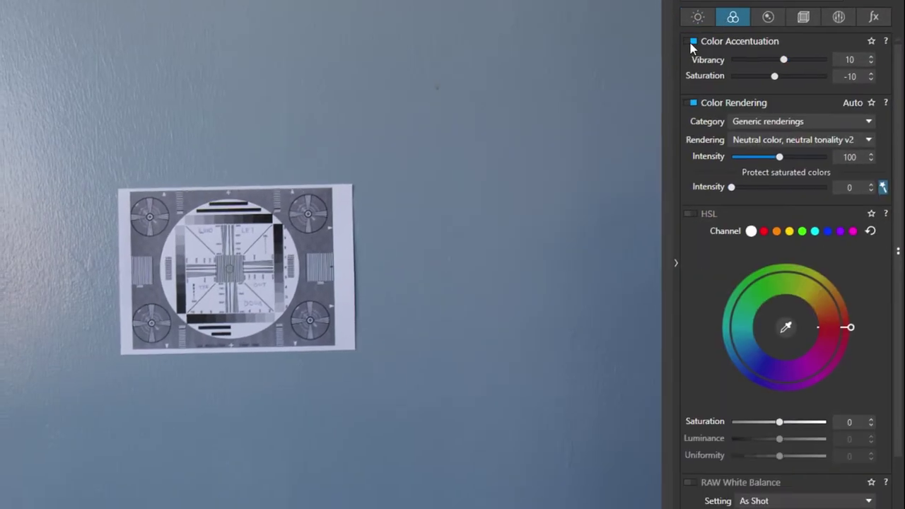
left_click(693, 41)
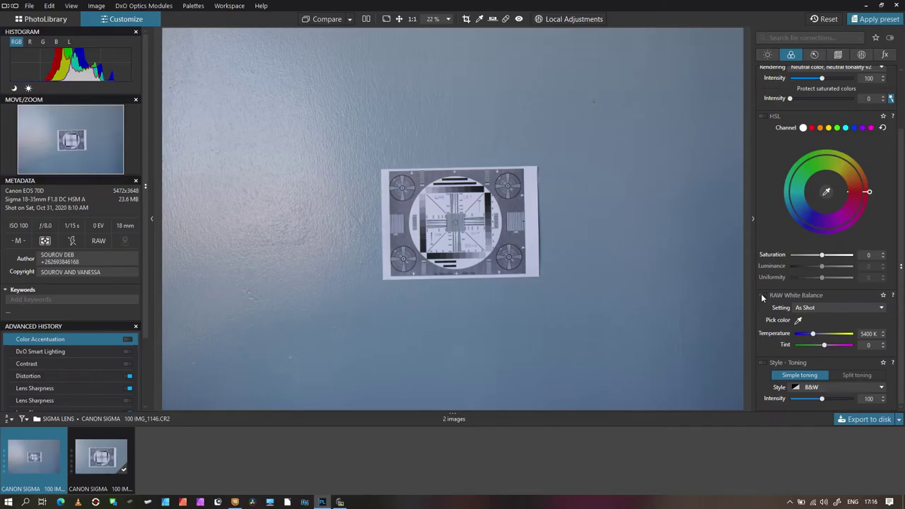
left_click(695, 316)
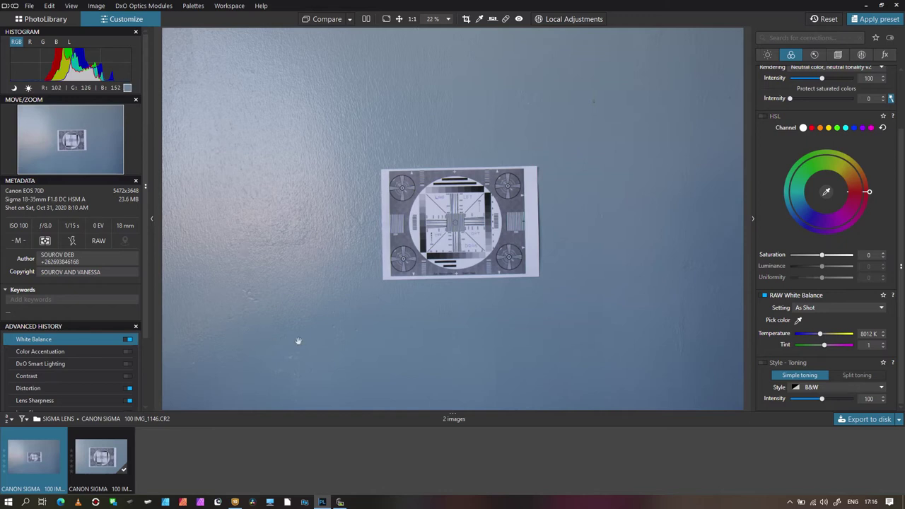
left_click(340, 502)
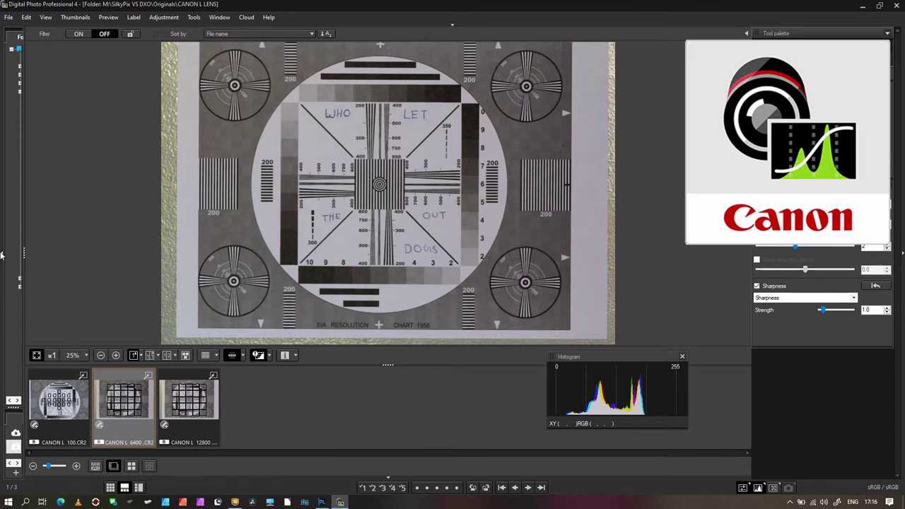
Open the SIGMA LENS chart folder in DPP, then go back to DxO PhotoLab
left_click(61, 236)
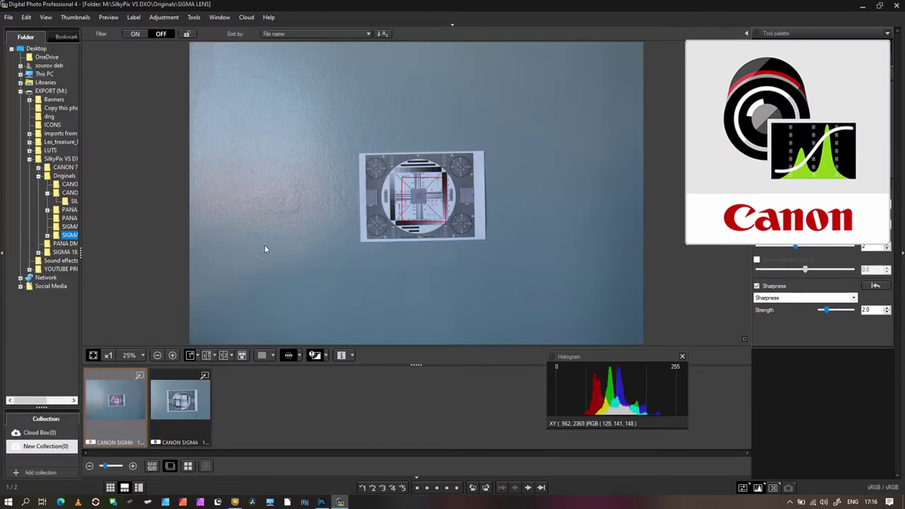
left_click(324, 502)
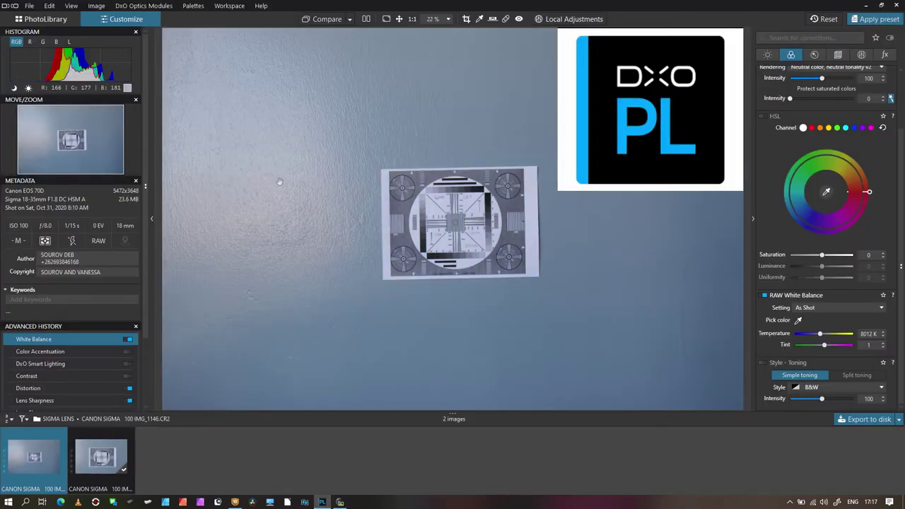
In SILKYPIX, hide the folder tree (F7) and filmstrip for a larger preview, then return to DxO
left_click(235, 502)
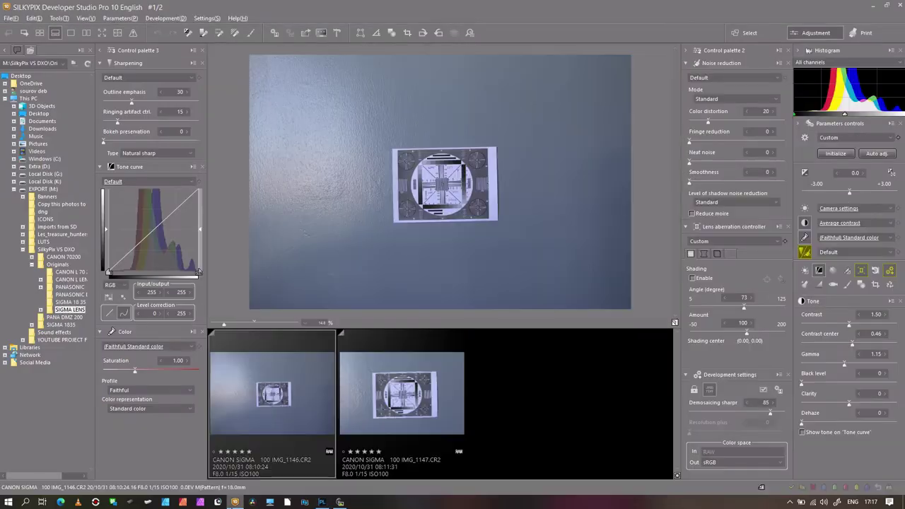
key("F7")
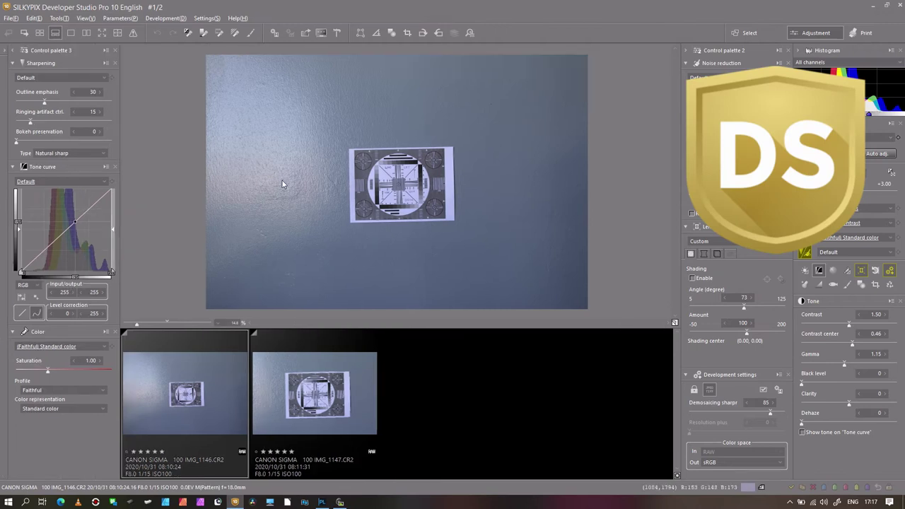
left_click(70, 32)
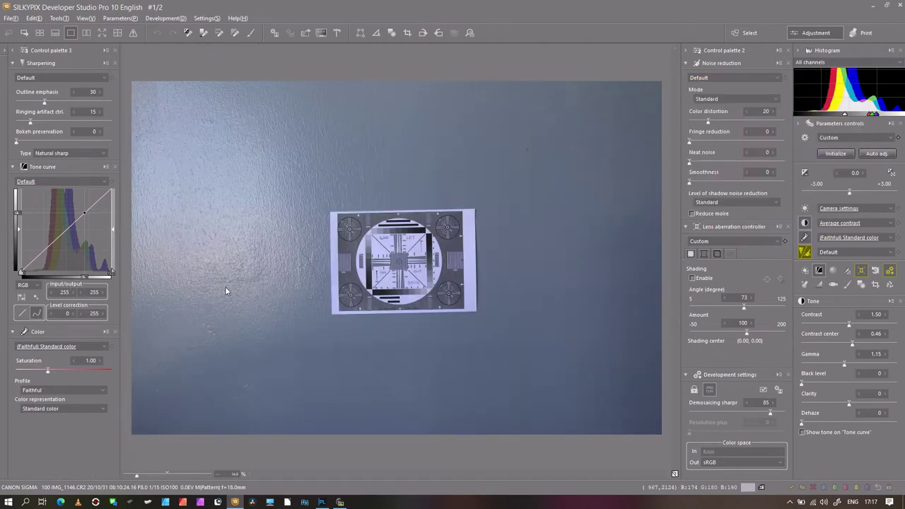
left_click(322, 502)
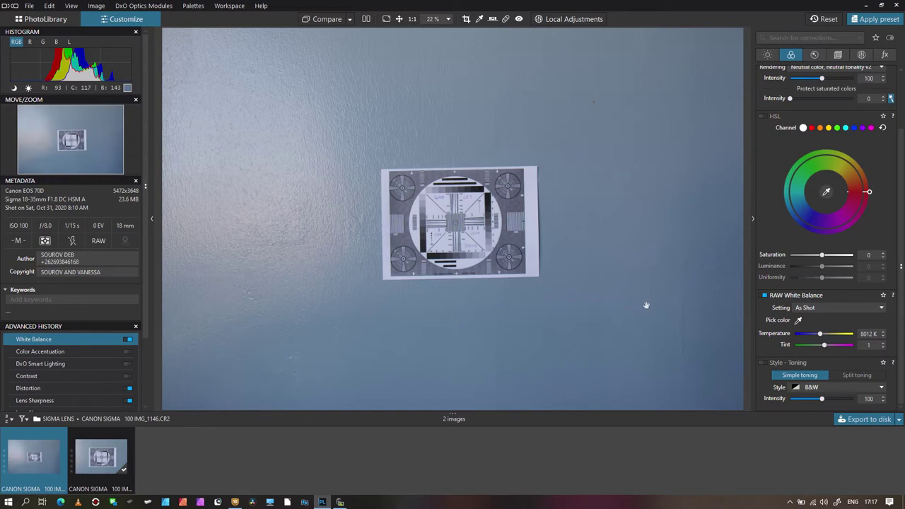
Apply DeepPRIME denoising to the CANON L 6400 chart, then bring up SILKYPIX
left_click(814, 54)
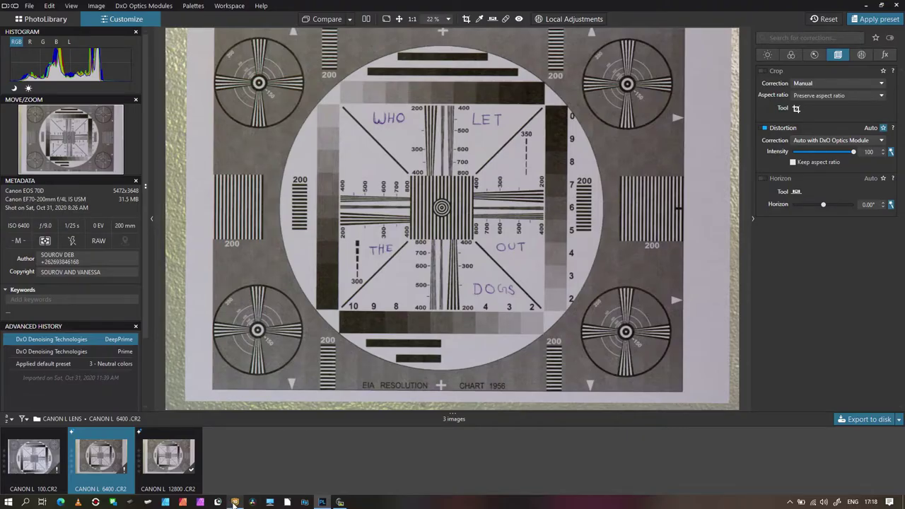
left_click(235, 502)
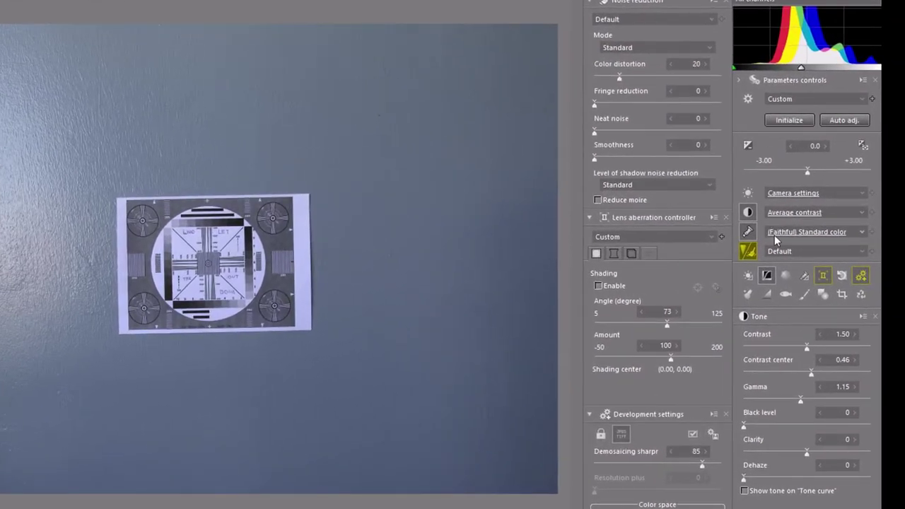
Keep Faithful Standard color rendering and set the noise reduction mode to Fine detail
left_click(774, 235)
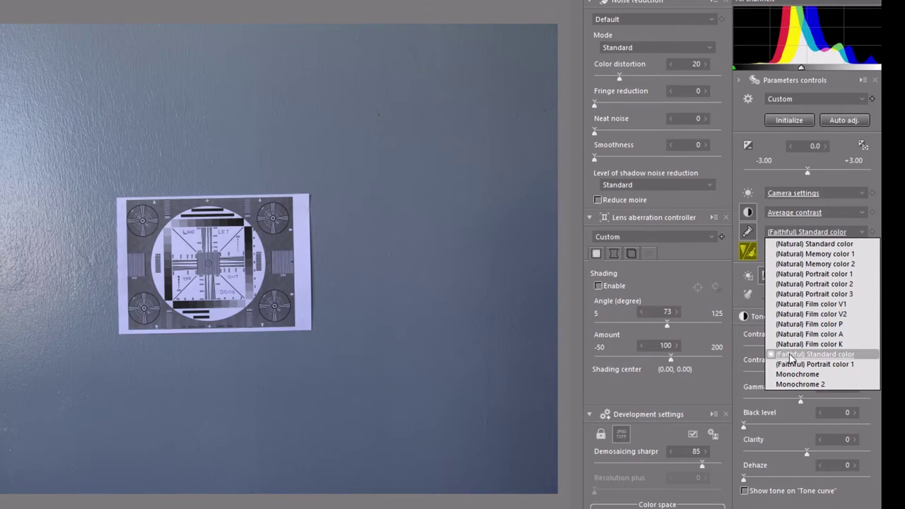
left_click(790, 358)
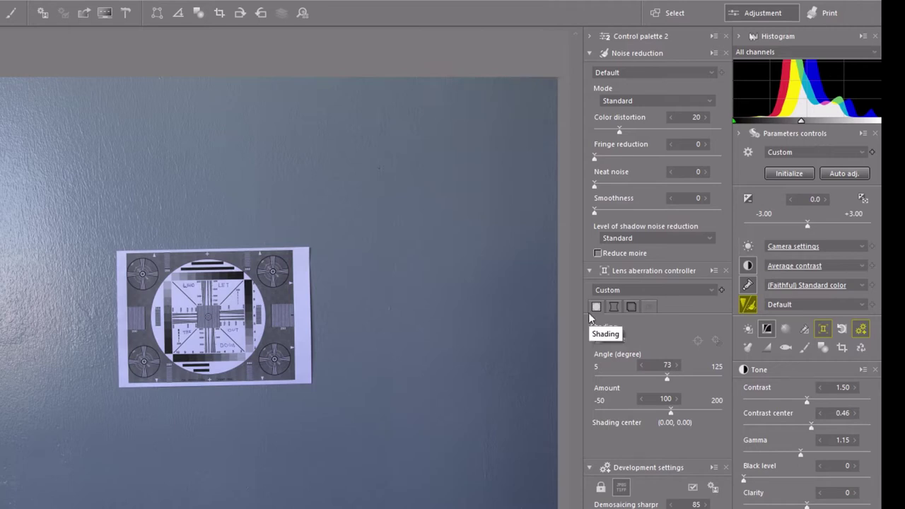
left_click(612, 101)
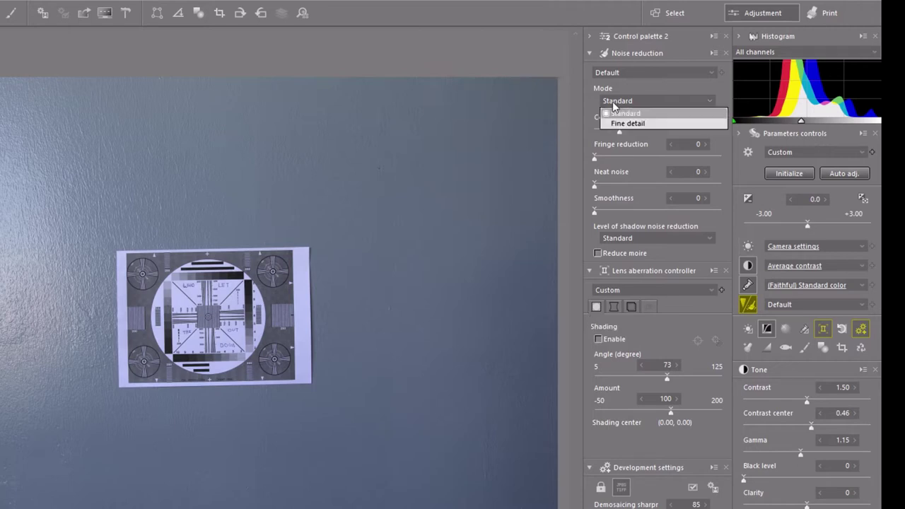
left_click(614, 124)
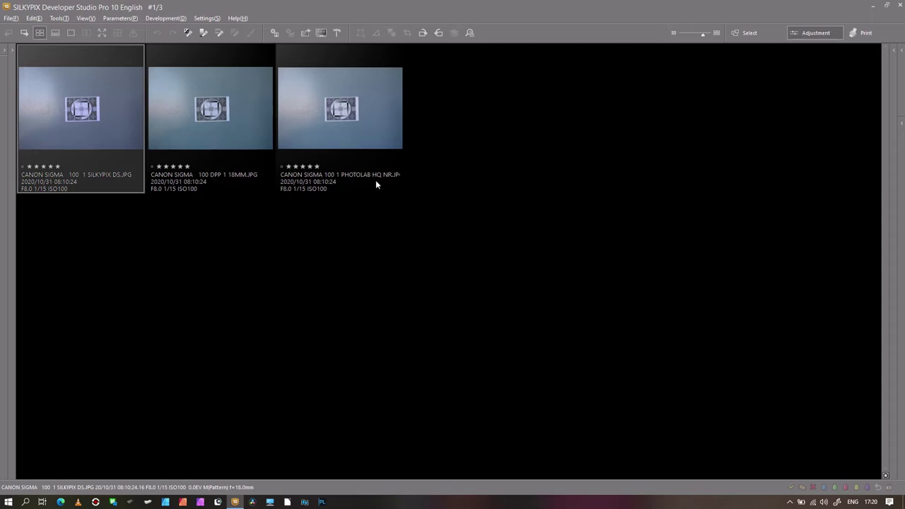
Open the SILKYPIX DS export and compare it side by side with the DPP 18MM export
double_click(50, 133)
left_click(85, 33)
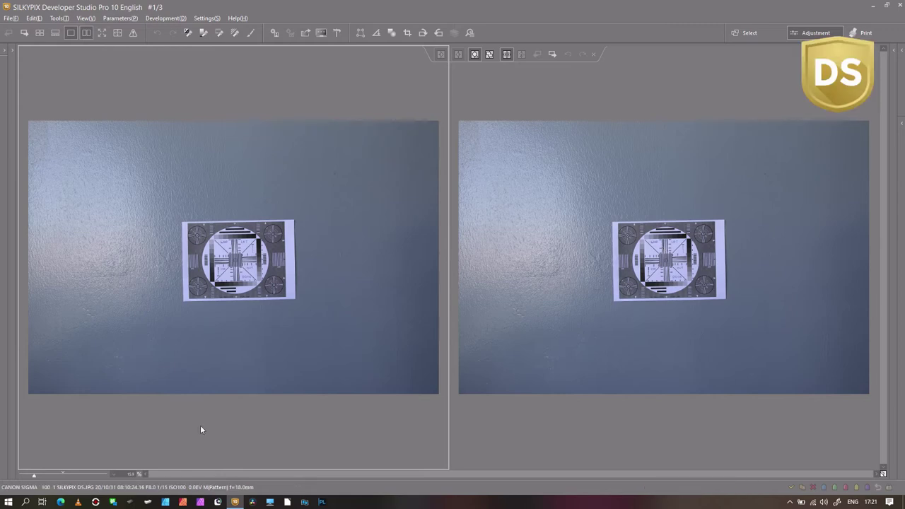
key("space")
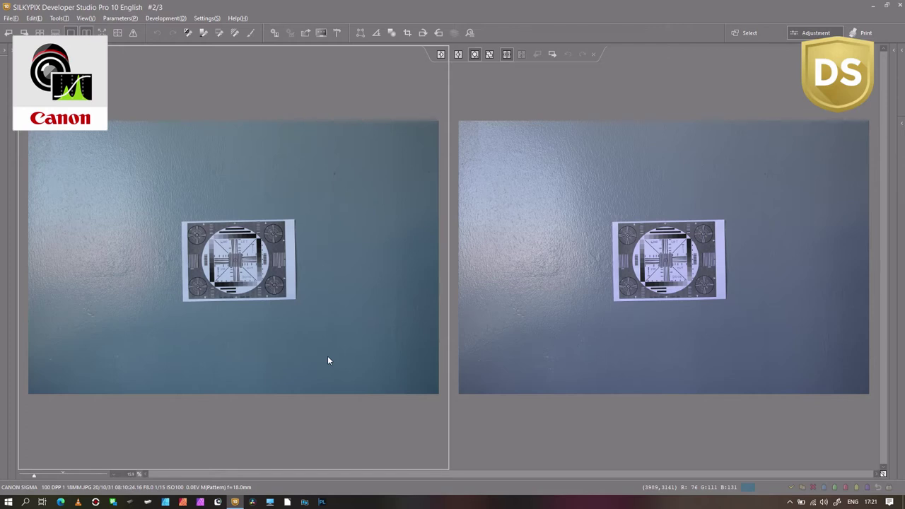
key("space")
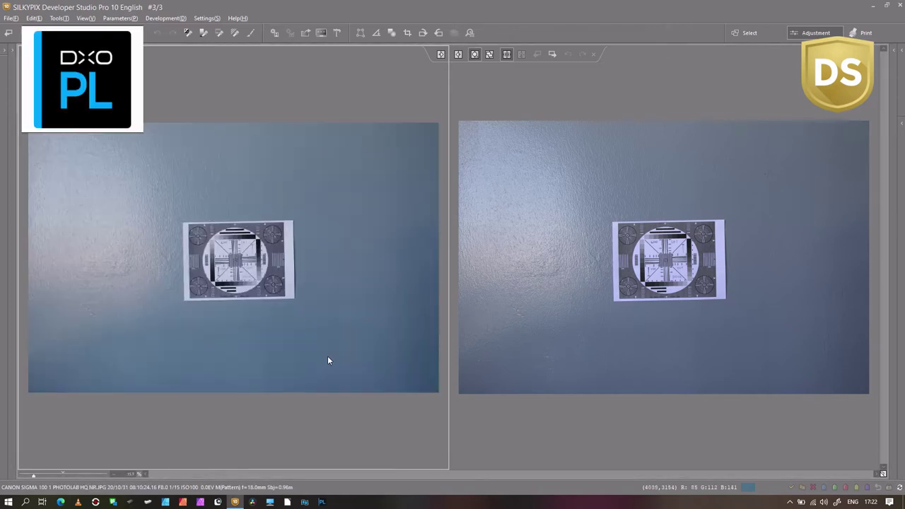
key("space")
key("BackSpace")
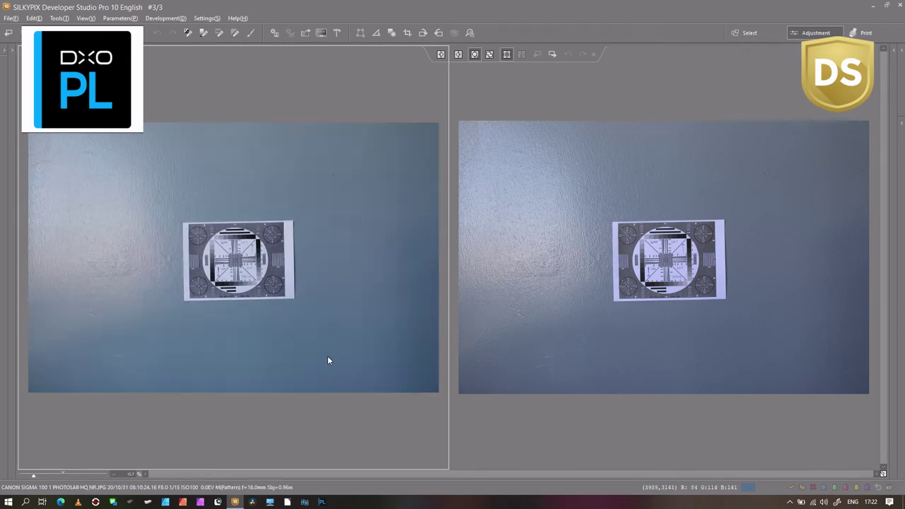
key("space")
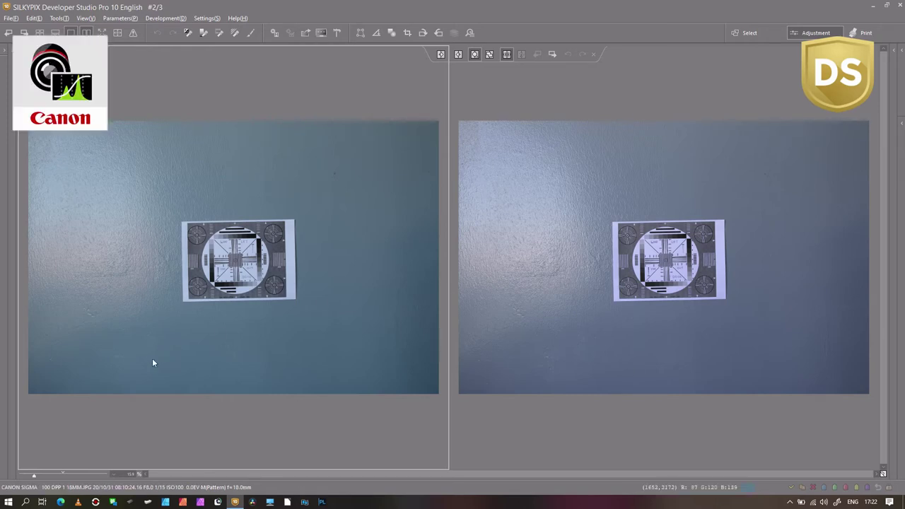
key("Right")
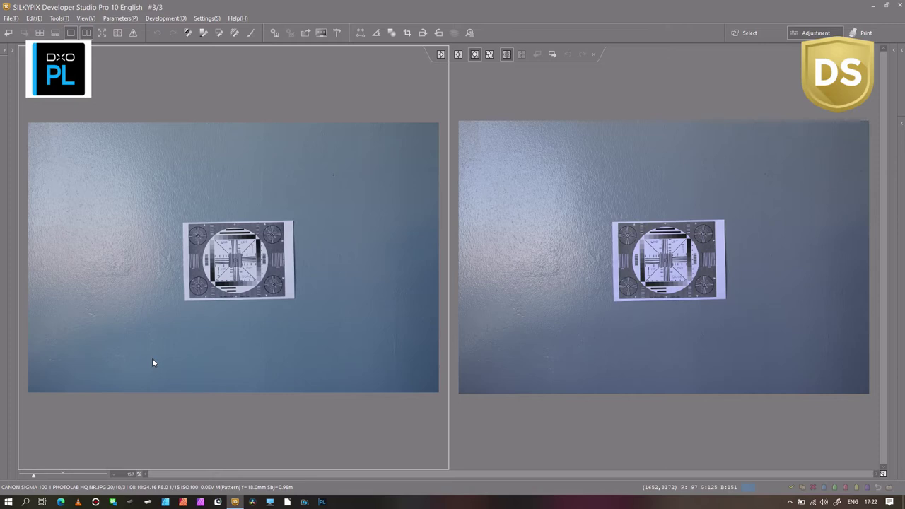
key("Left")
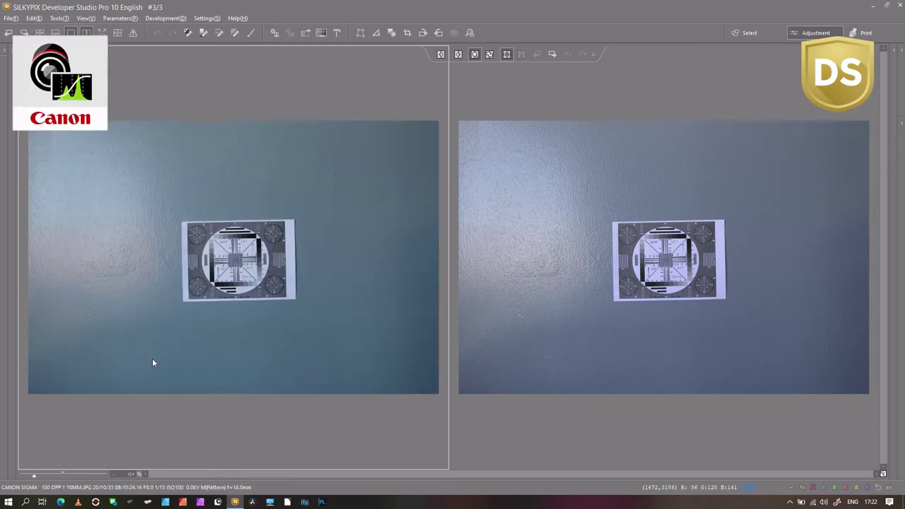
key("Right")
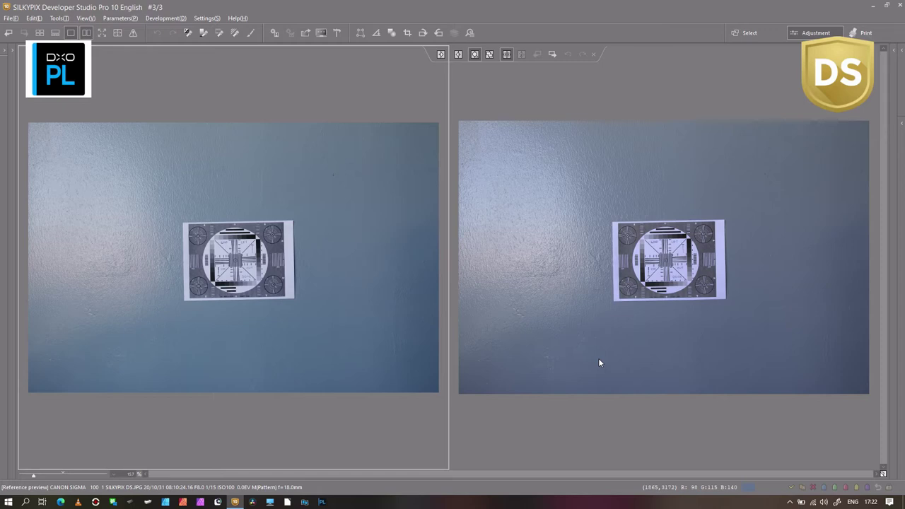
key("Left")
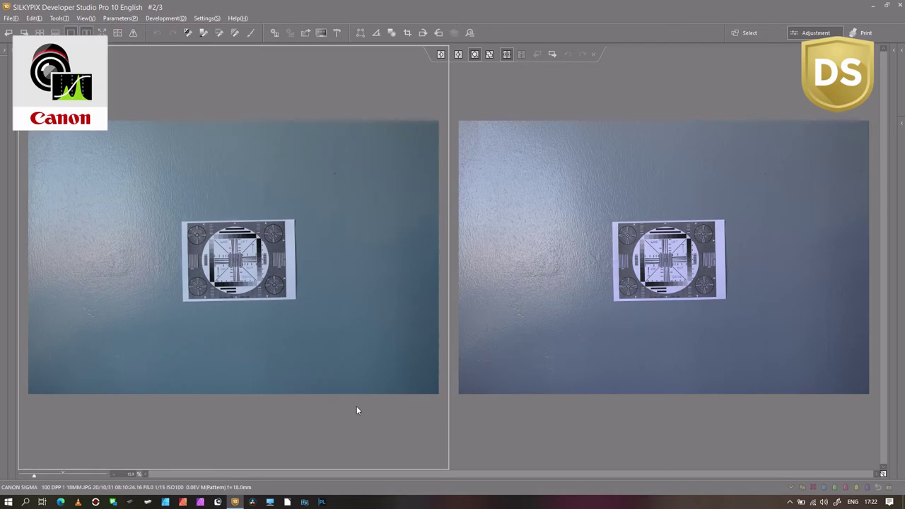
Zoom both panes into the chart centre and load the DxO PhotoLab export in the left pane
left_click_drag(33, 475, 62, 476)
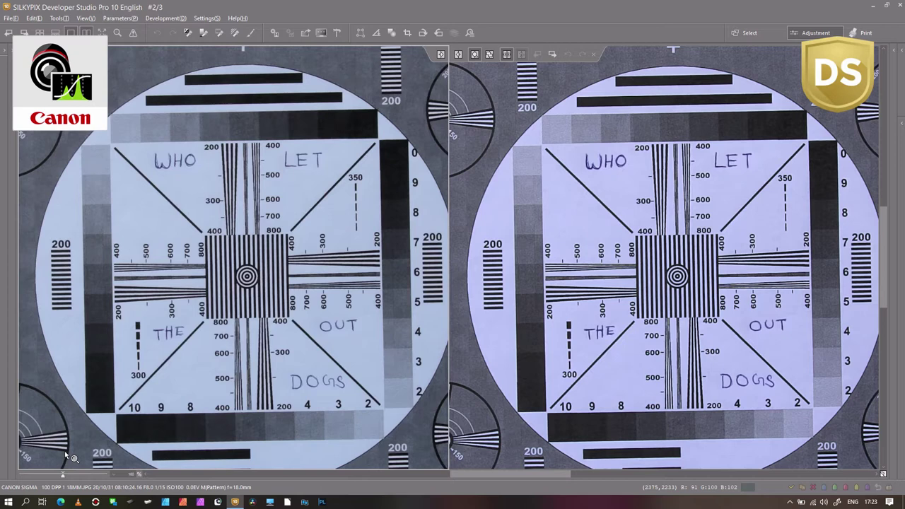
left_click_drag(62, 478, 74, 479)
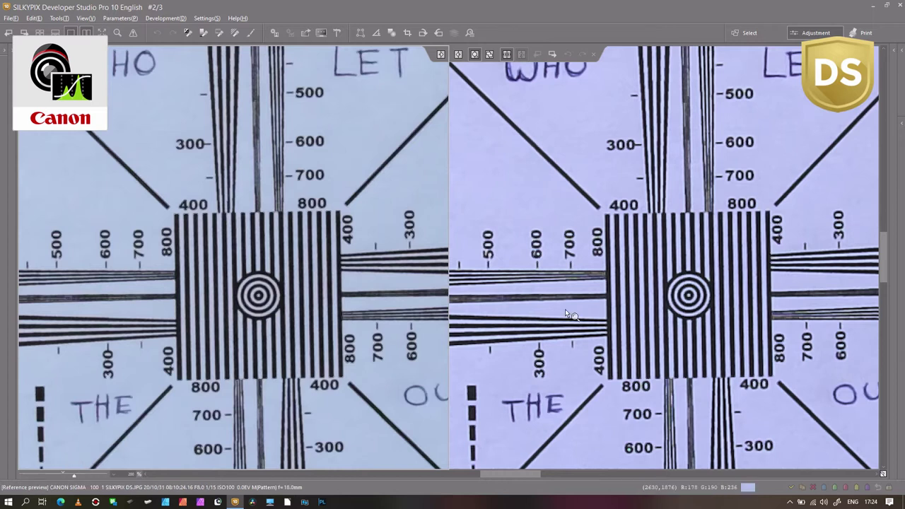
key("space")
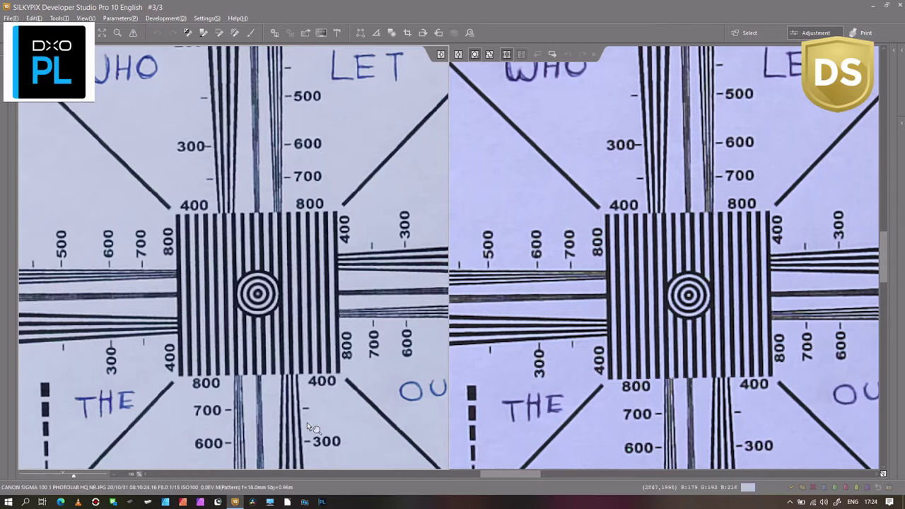
Zoom both comparison panes back out until the whole test chart is visible
left_click(62, 477)
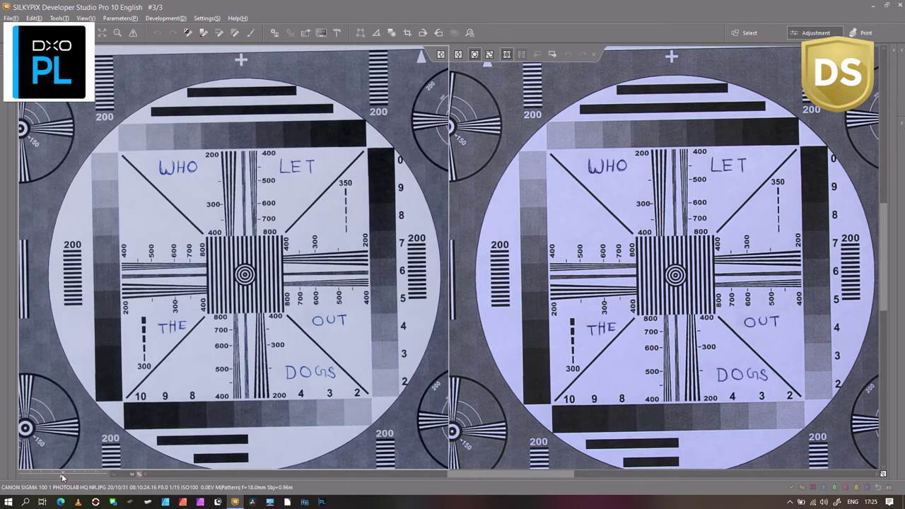
left_click_drag(61, 478, 62, 481)
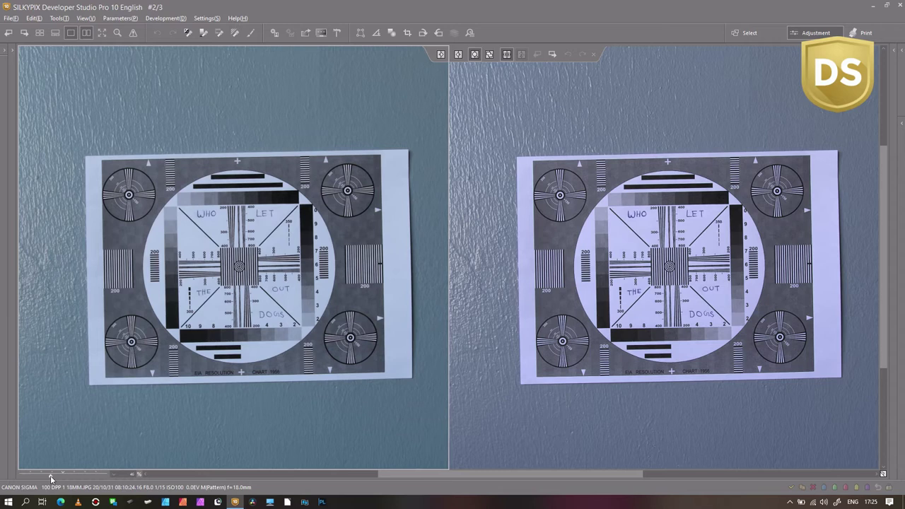
Zoom out to full frames, cycle the SILKYPIX DS, Canon DPP and DxO HQ exports, then advance
left_click_drag(50, 479, 39, 479)
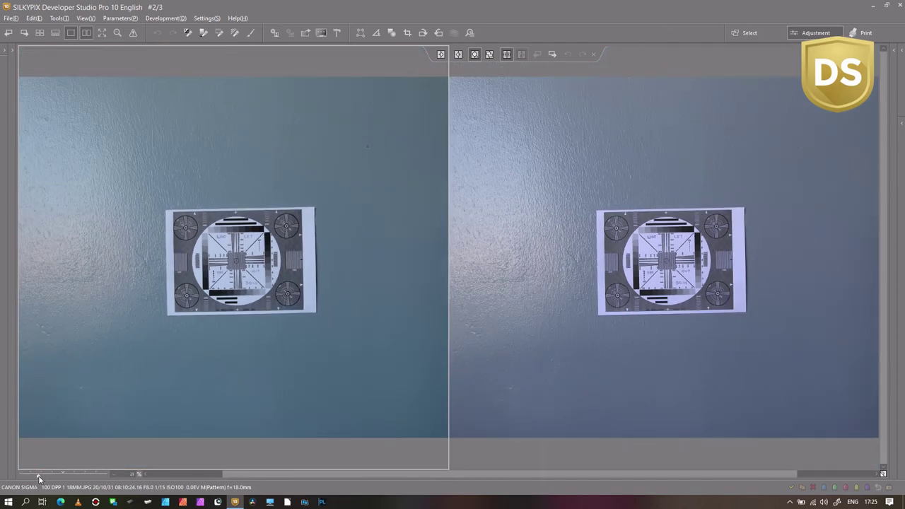
key("Page_Up")
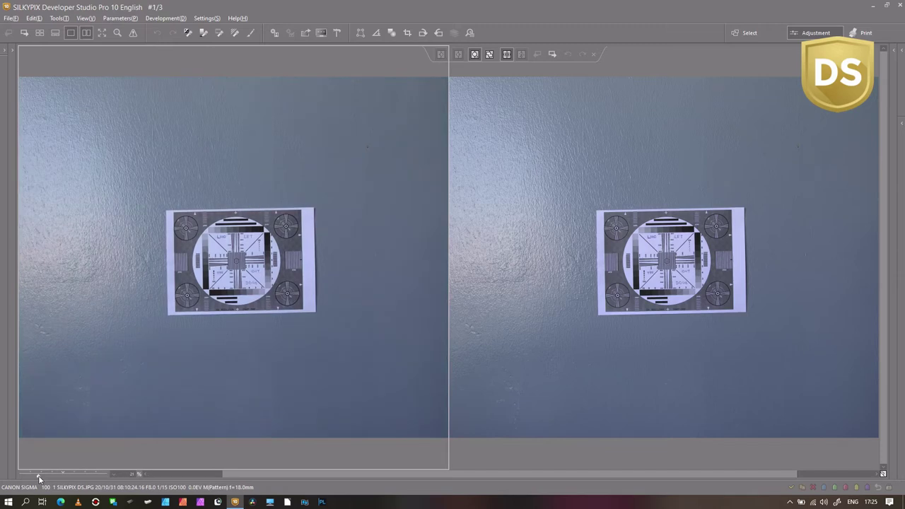
key("Page_Down")
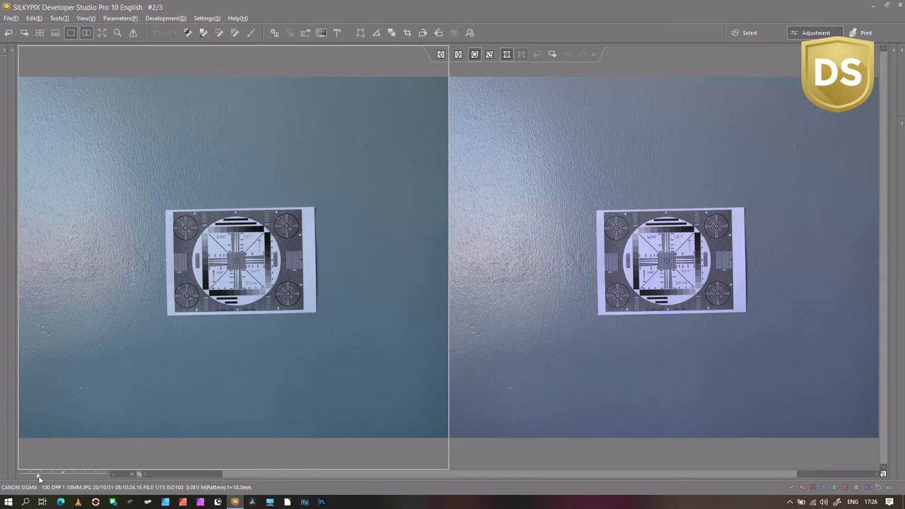
key("Page_Down")
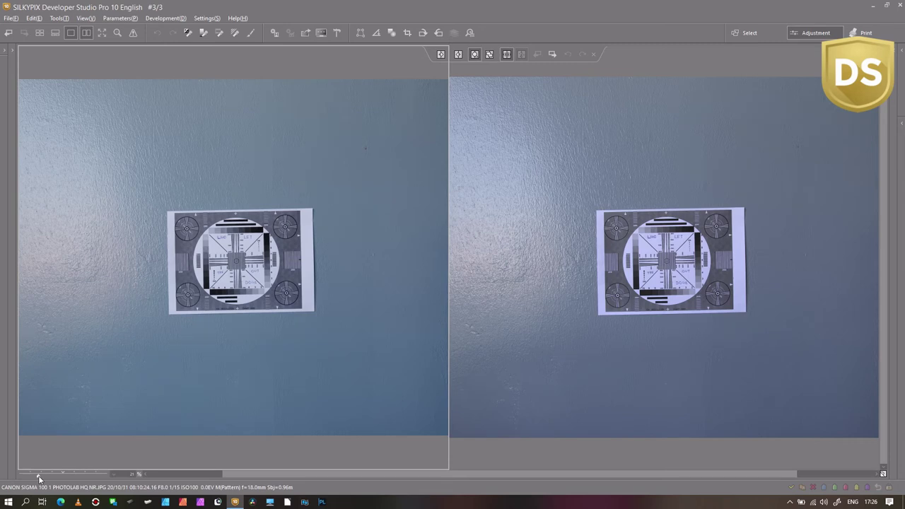
key("ctrl+Right")
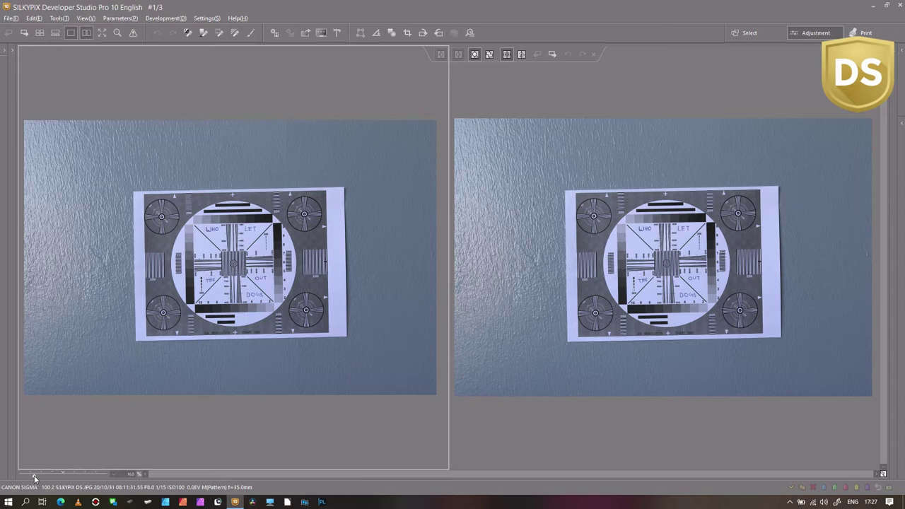
Cycle the 35mm Canon DPP and SILKYPIX exports to reach DxO PhotoLab HQ, then zoom in slightly
key("space")
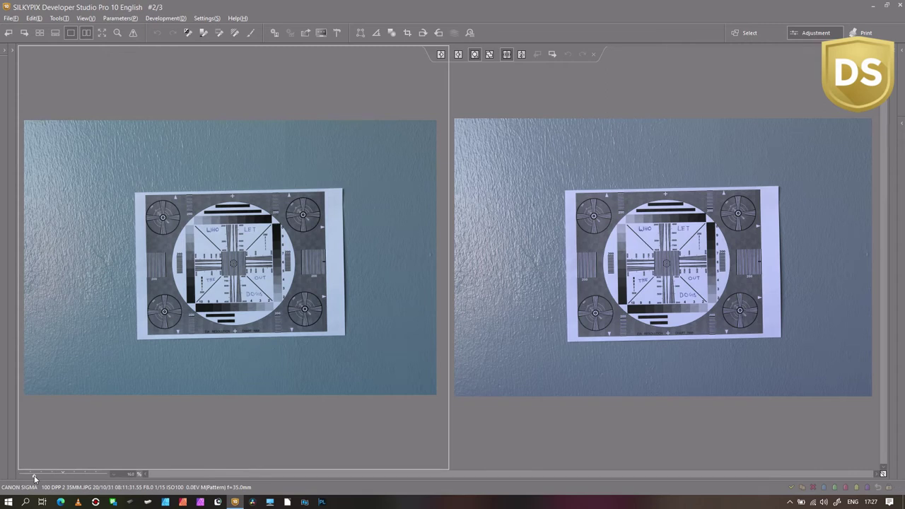
key("BackSpace")
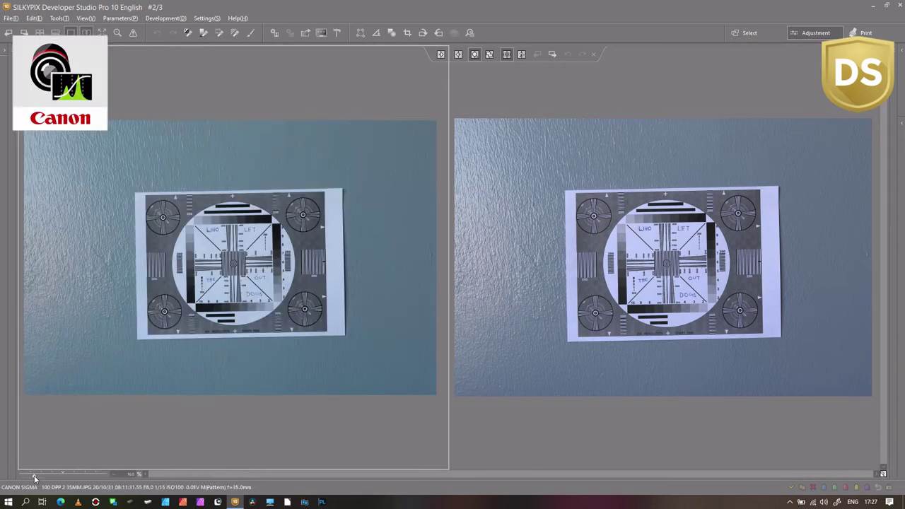
key("BackSpace")
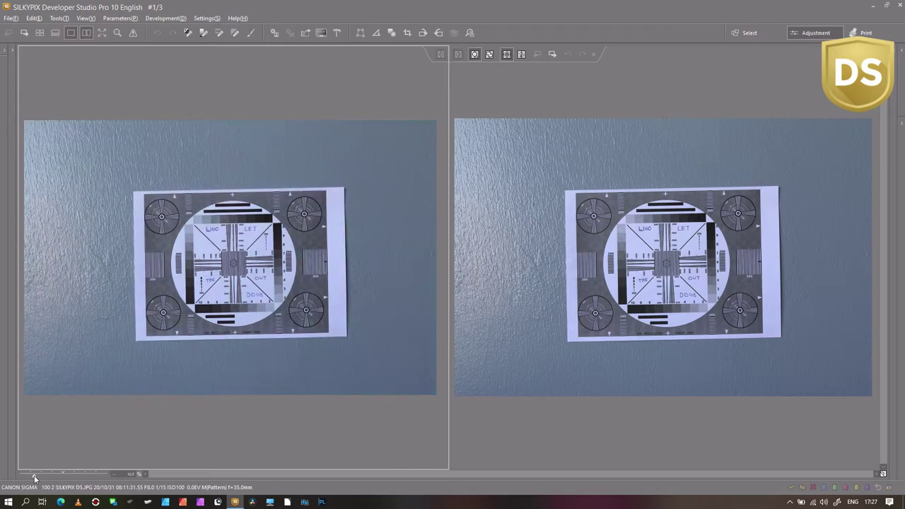
key("BackSpace")
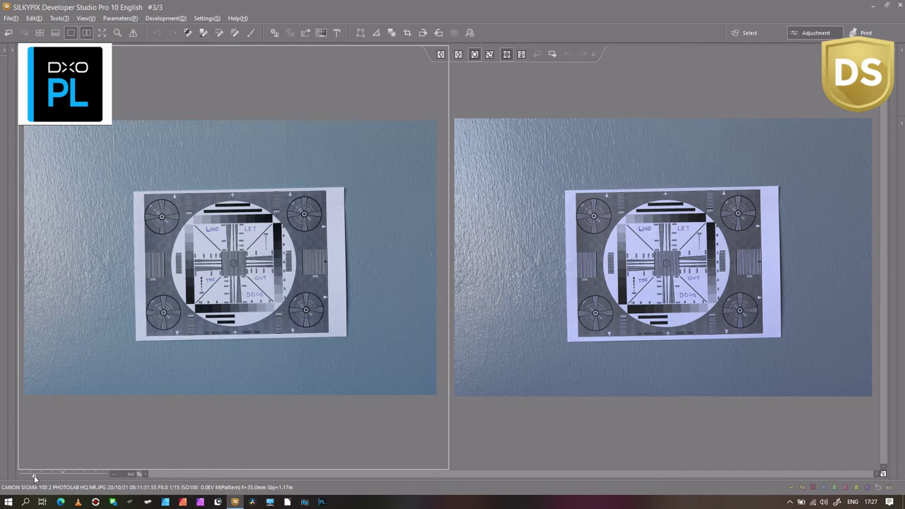
left_click_drag(40, 479, 52, 479)
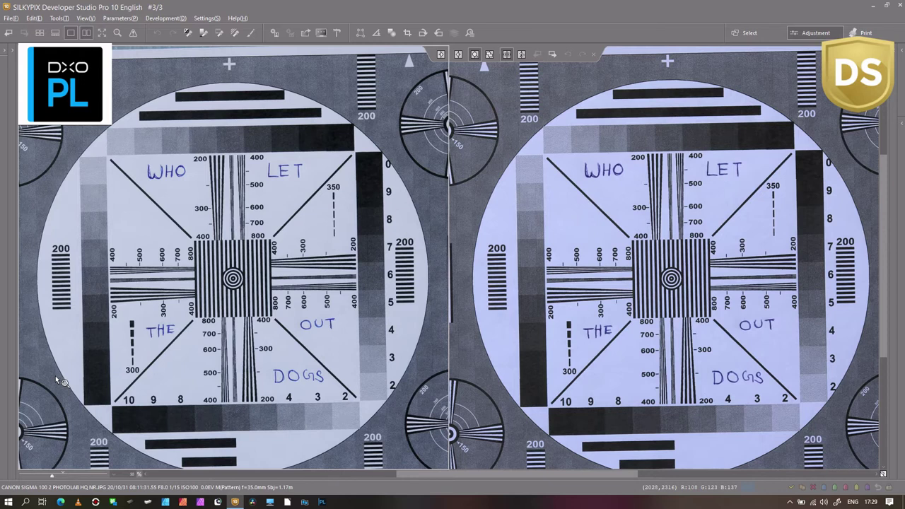
Switch the left pane to the 35mm Canon DPP export, image 2 of 3
key("Page_Up")
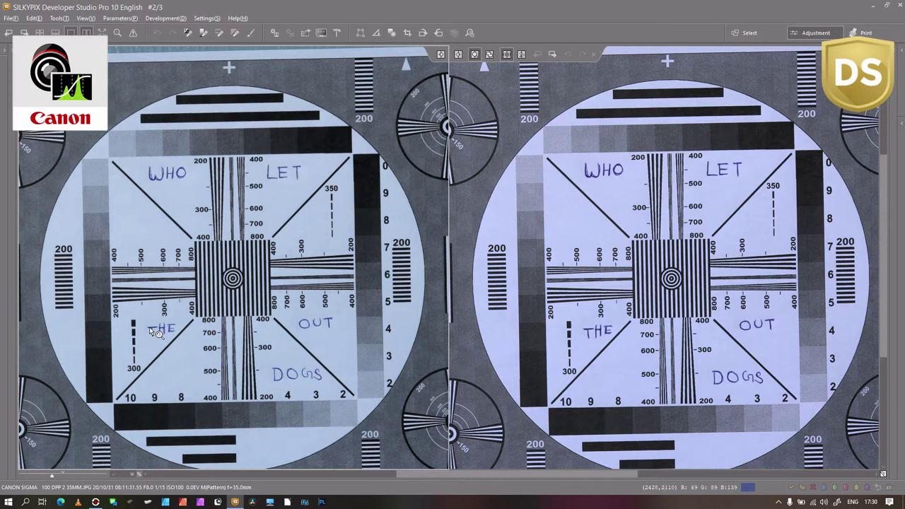
key("Right")
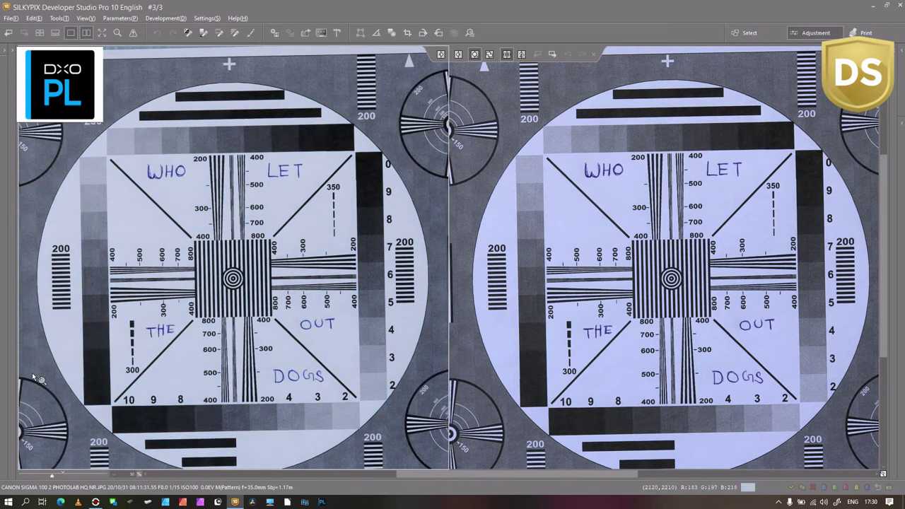
Zoom in and pan to the chart's top edge, then zoom out to about 17% for the whole wall
left_click(62, 476)
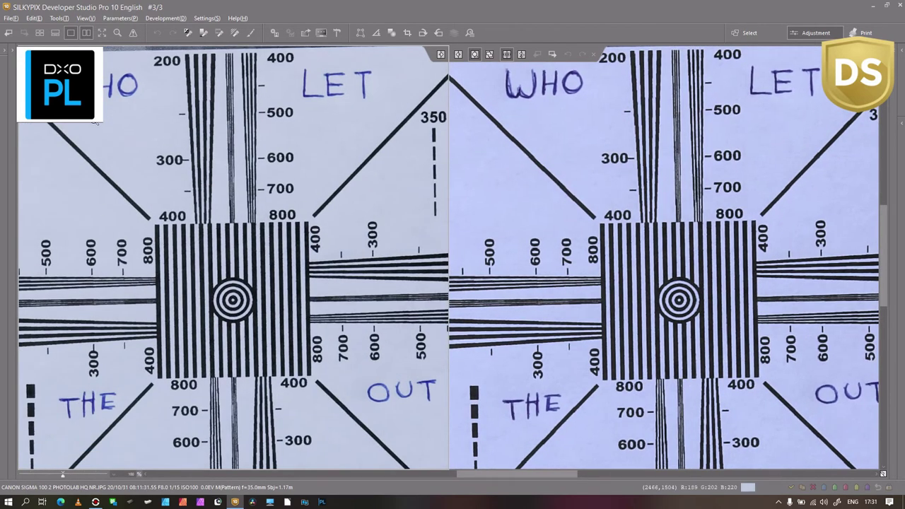
left_click_drag(78, 114, 89, 258)
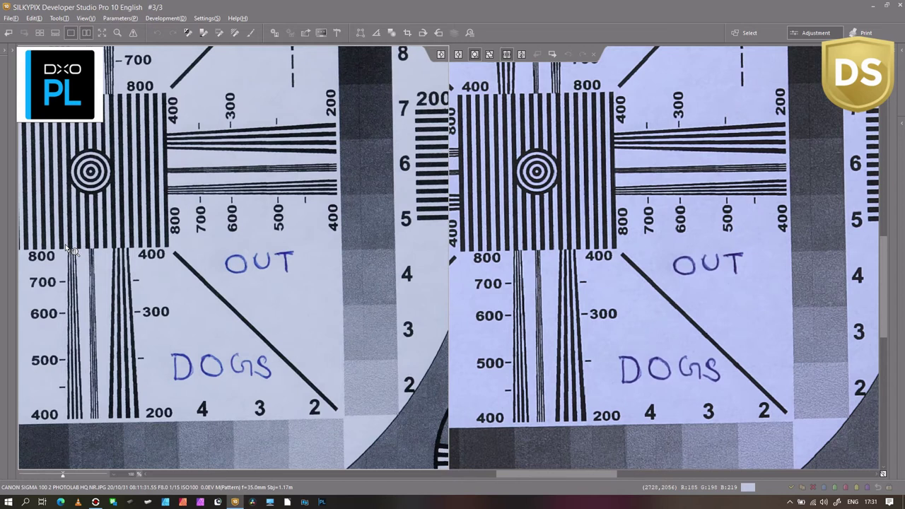
left_click(50, 476)
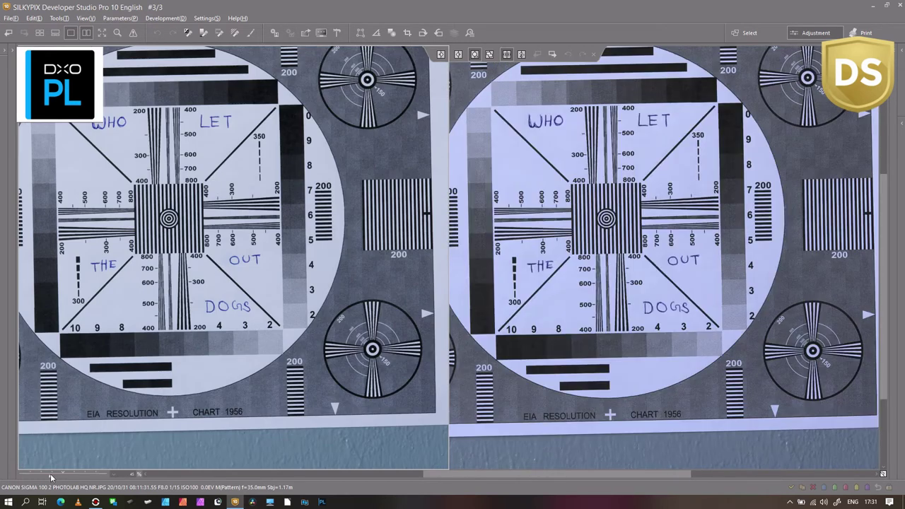
left_click_drag(50, 478, 37, 477)
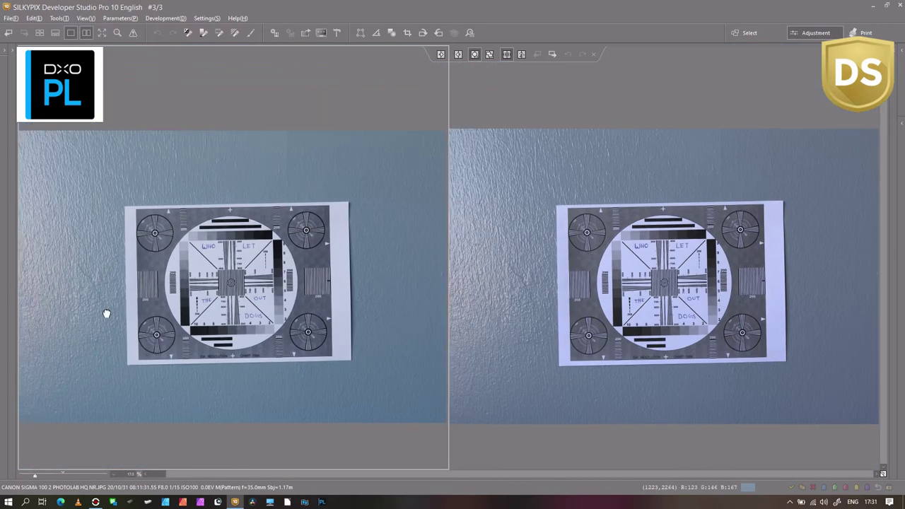
Show the 35mm DPP export, image 2 of 3, zoomed on the chart's left side
key("space")
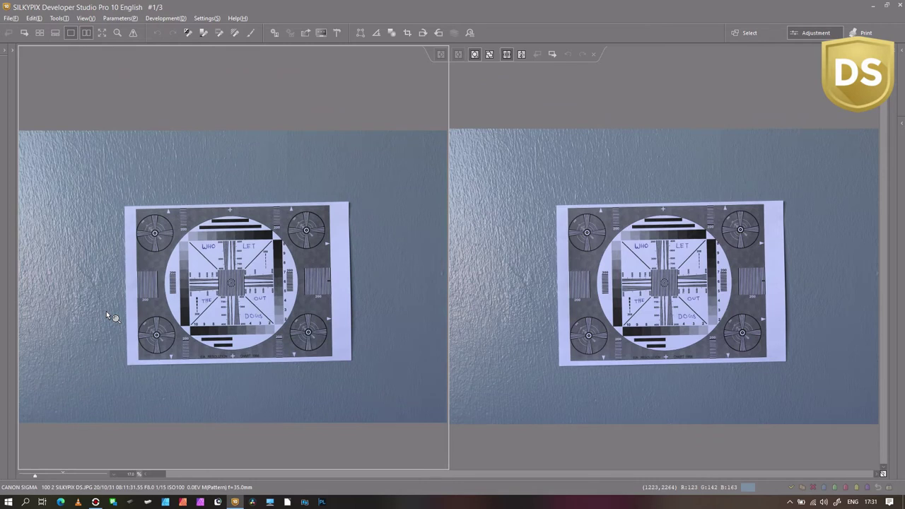
key("space")
key("space")
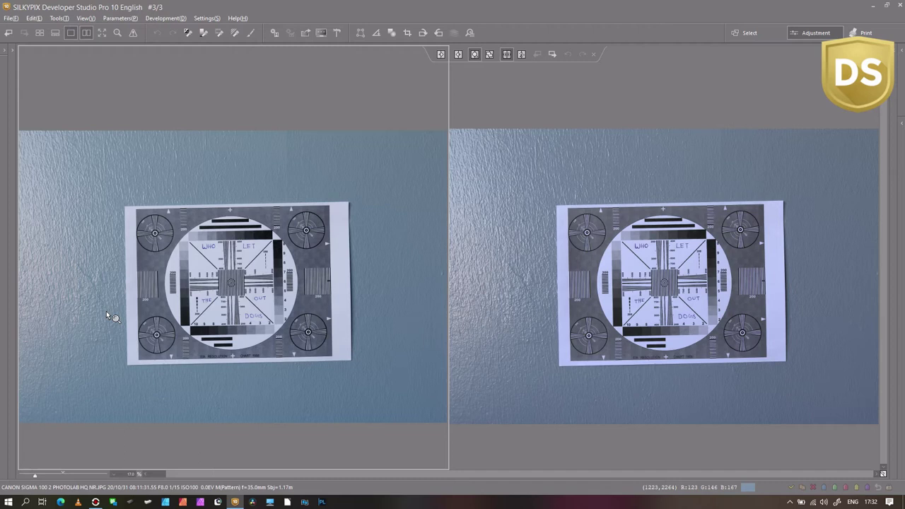
left_click(107, 312)
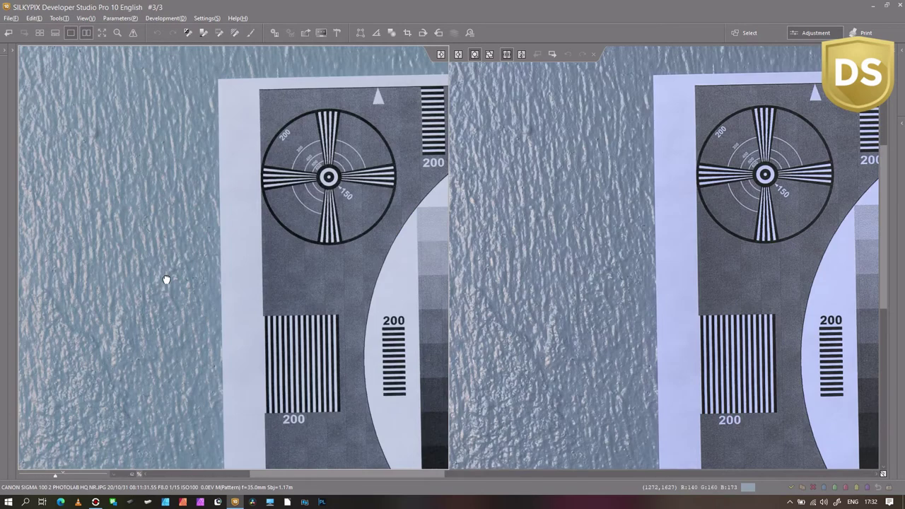
key("Page_Up")
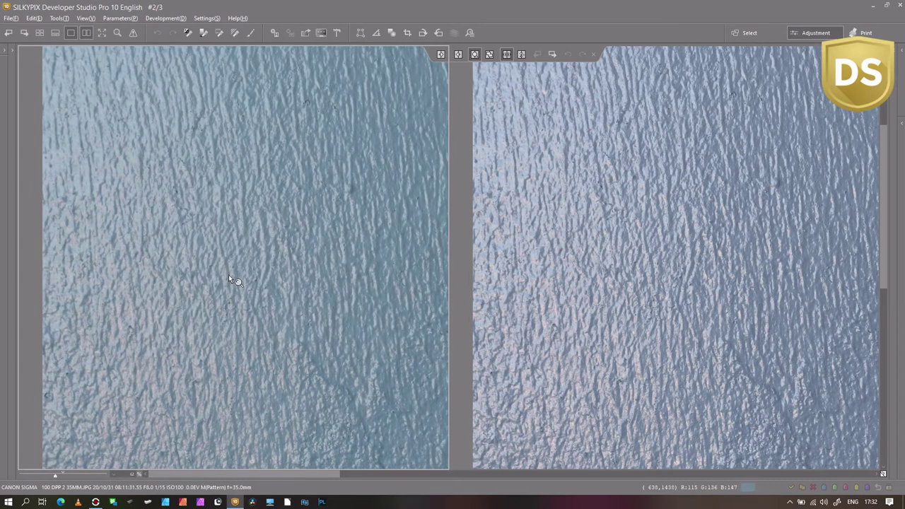
Pan both previews across the wall texture and zoom back out to reveal the chart
left_click_drag(228, 276, 184, 258)
left_click(44, 472)
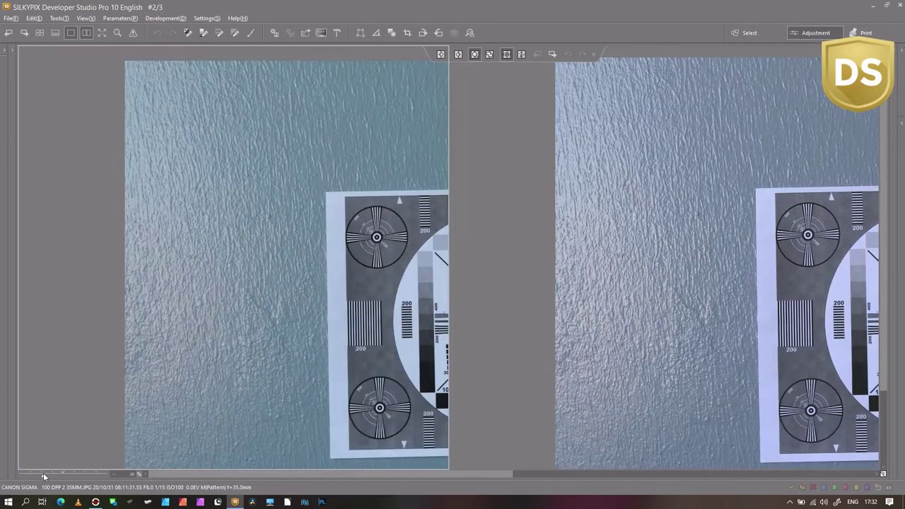
left_click(37, 475)
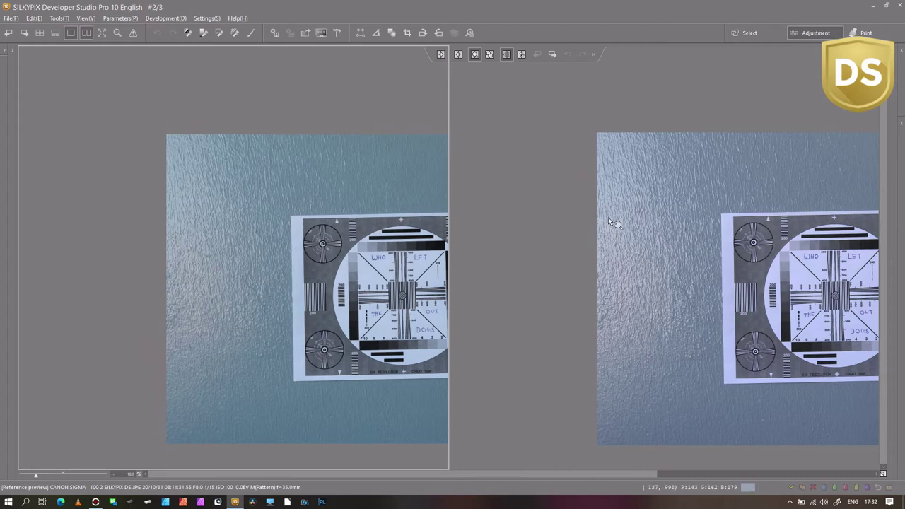
Advance the left preview to the PhotoLab HQ NR export
key("Page_Down")
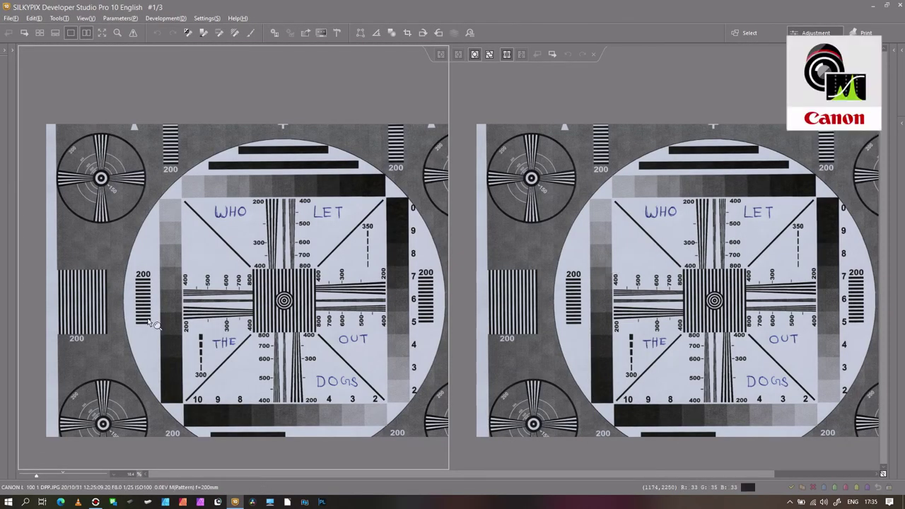
Step through DxO HQ NR to the Canon L SILKYPIX DS export, 3 of 3, and zoom into the chart
key("Right")
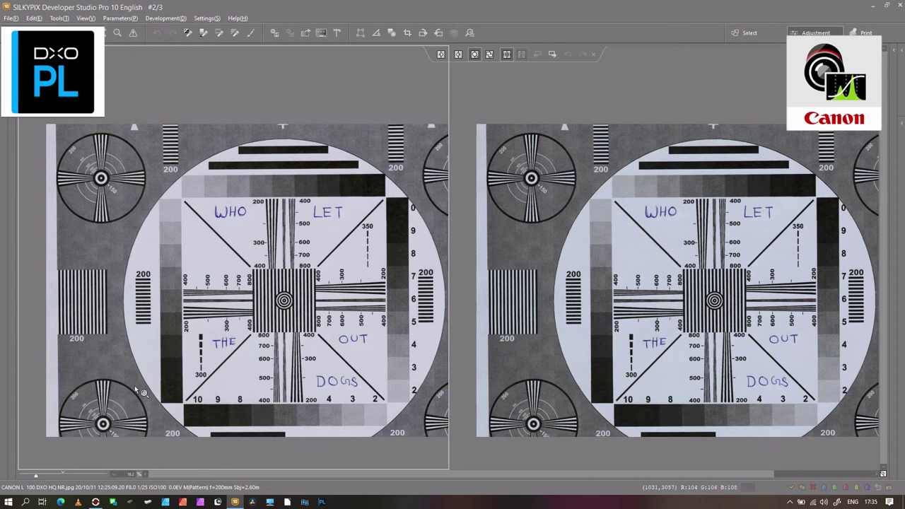
key("space")
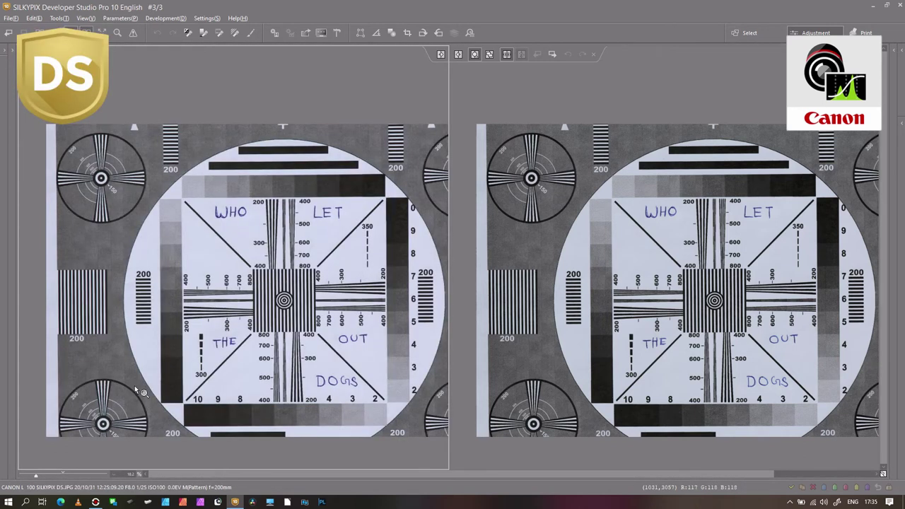
left_click(48, 476)
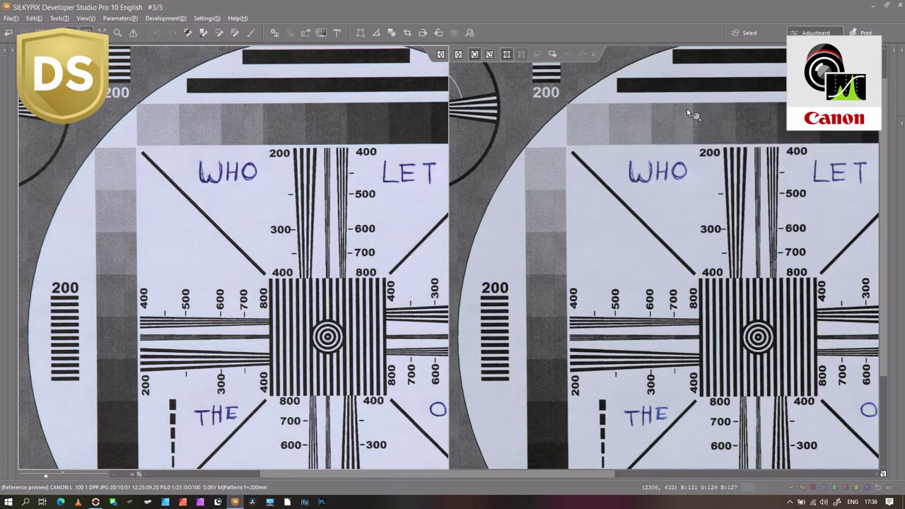
Show the Canon L DXO HQ NR export, 2 of 3, at 500% on the rotated 700 label
scroll(240, 215, "up", 2)
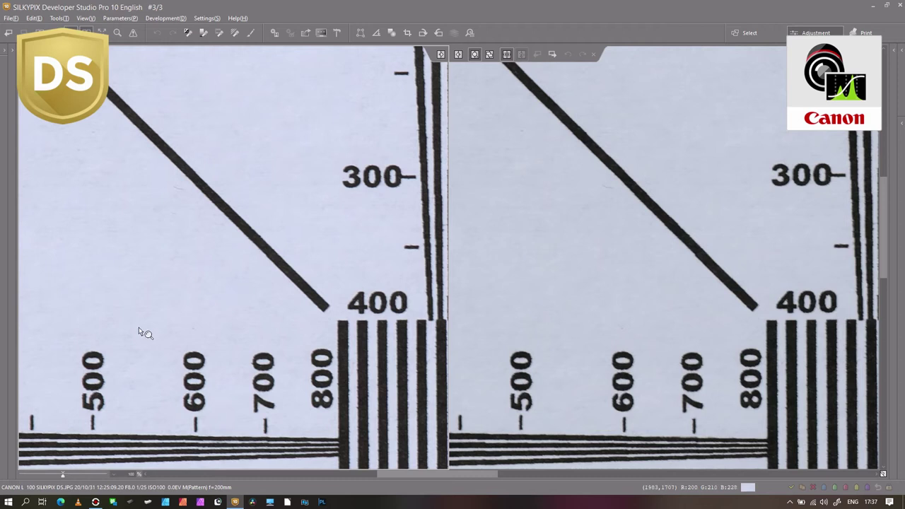
key("Page_Up")
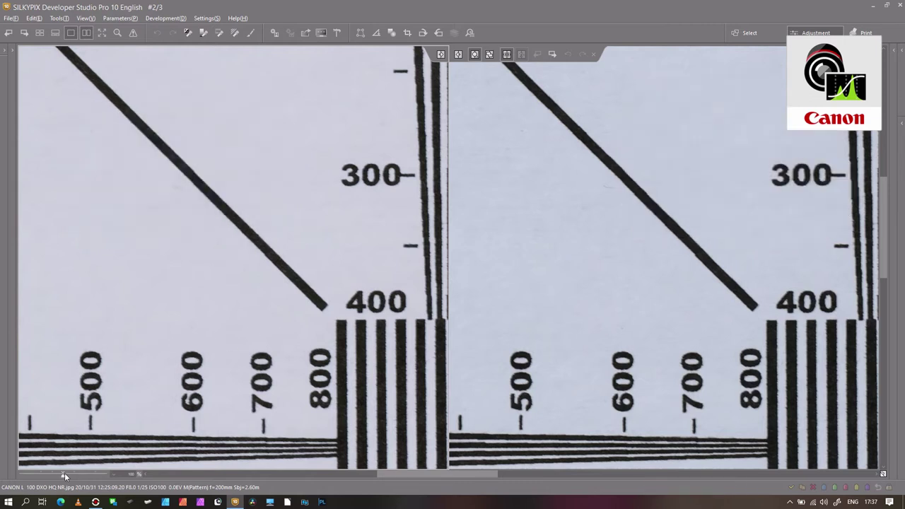
left_click_drag(64, 472, 87, 476)
left_click_drag(218, 394, 264, 115)
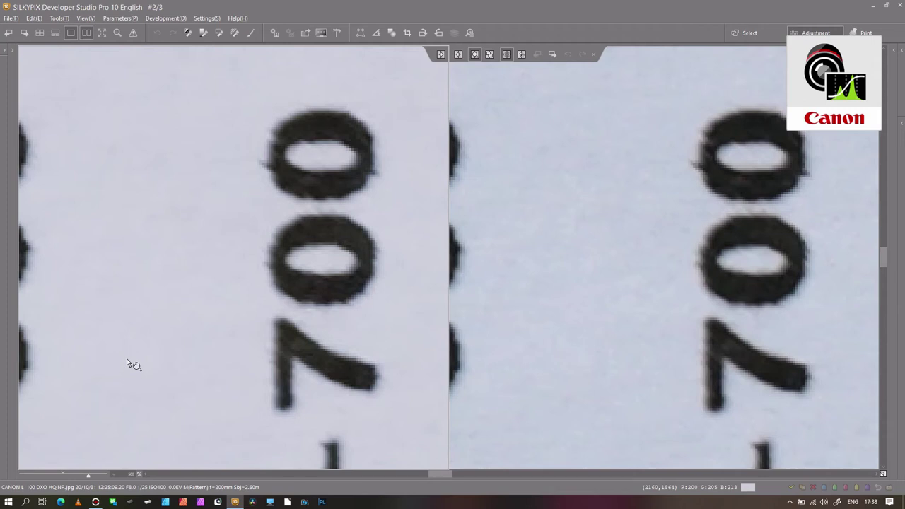
Toggle between the SILKYPIX DS and DxO HQ NR exports and zoom out to 200% on the scale numbers
key("Page_Down")
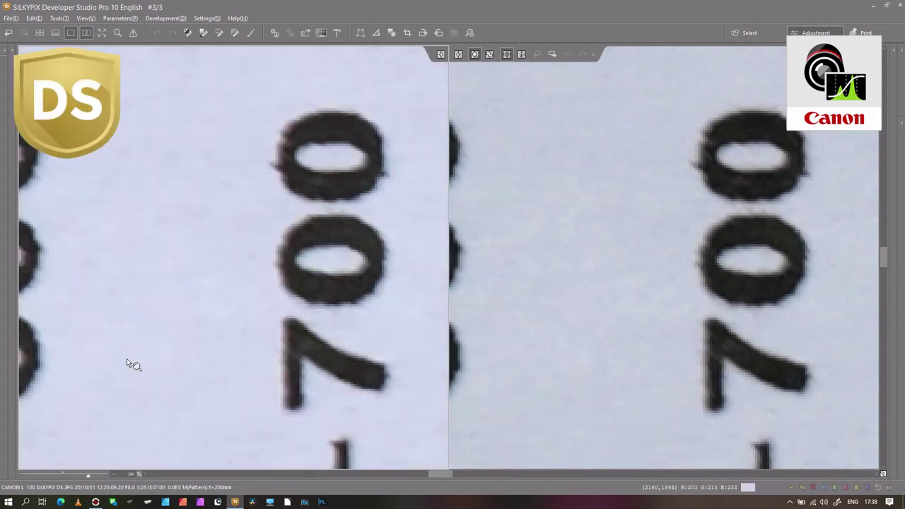
key("Page_Up")
key("Page_Down")
left_click_drag(86, 474, 50, 475)
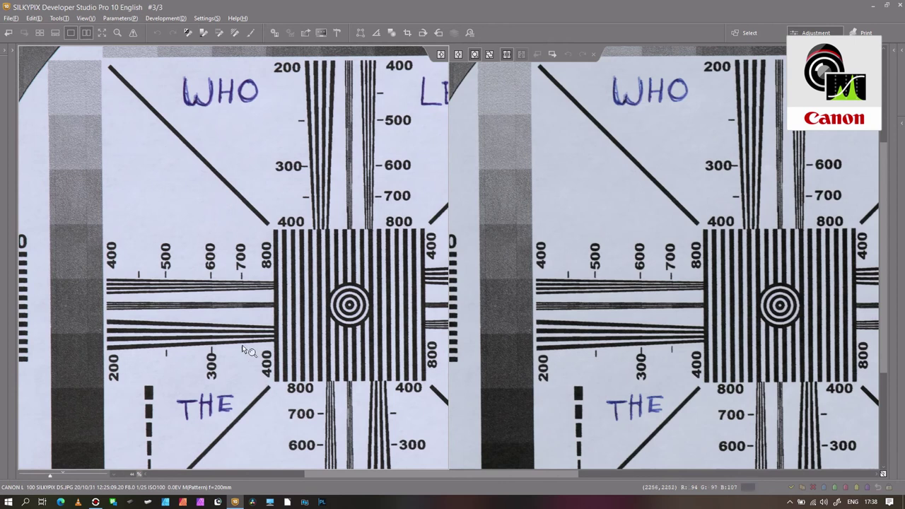
key("Page_Up")
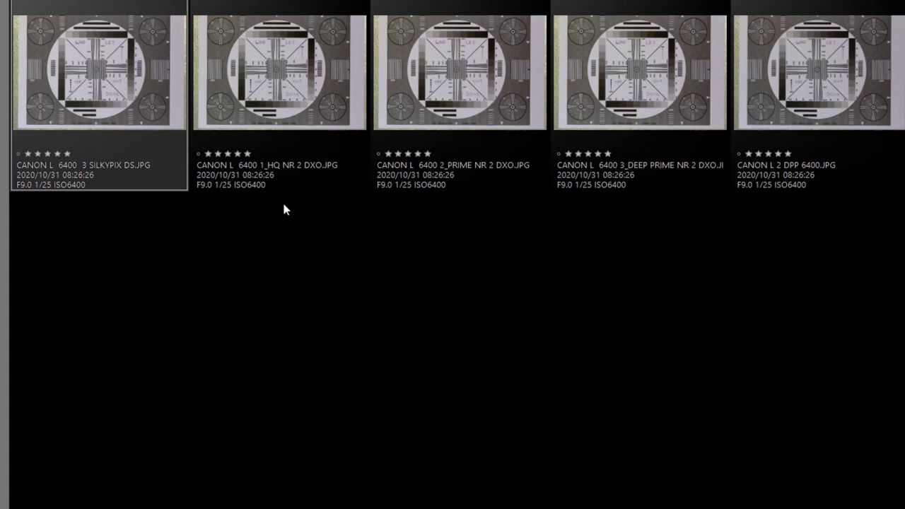
Select the ISO6400 DxO HQ NR, PRIME NR and DeepPRIME thumbnails in turn
left_click(280, 170)
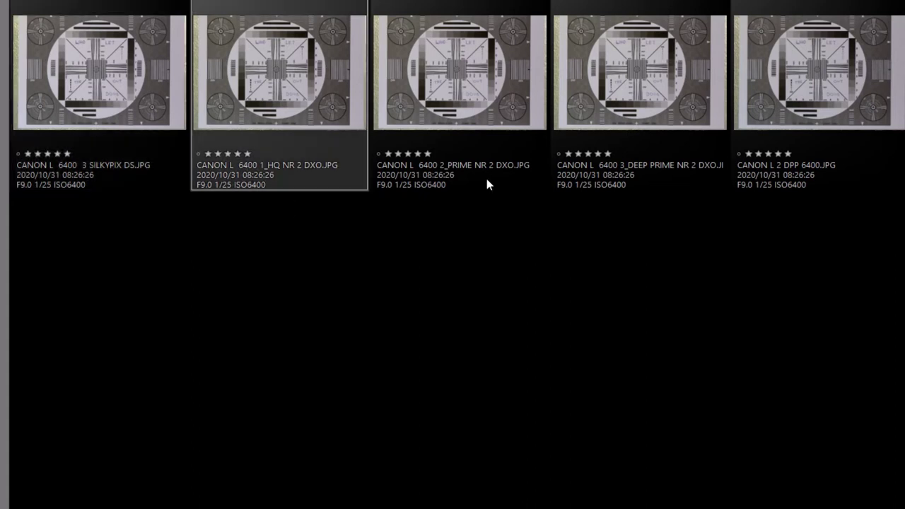
left_click(485, 175)
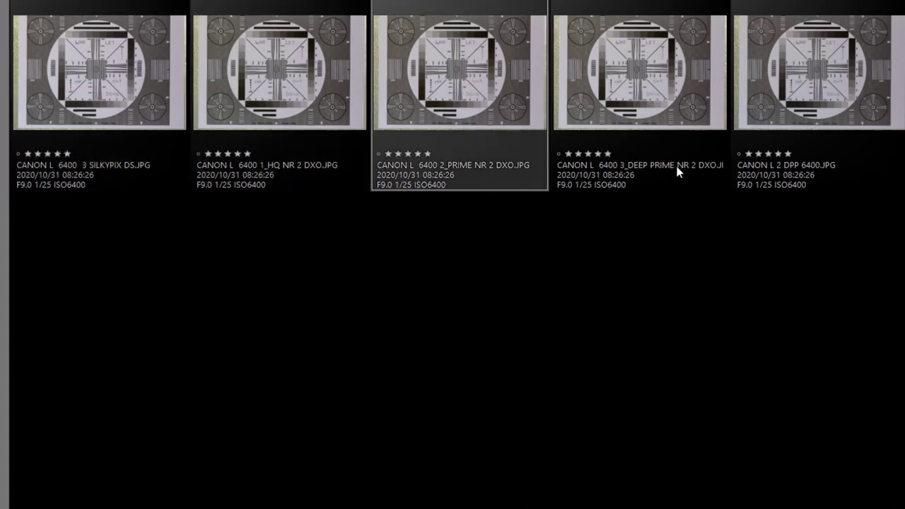
left_click(677, 170)
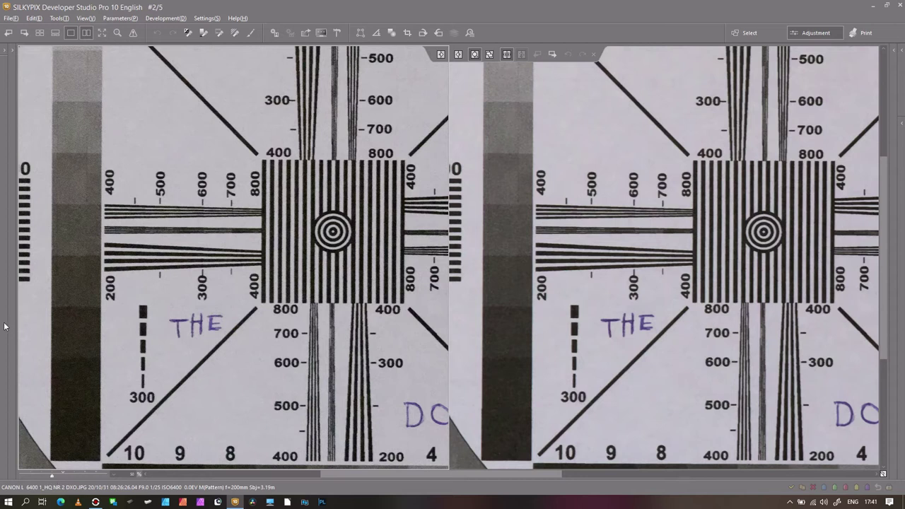
Recentre the chart, load the ISO 6400 DeepPRIME (2_PRIME NR 2) export left and show its file information
scroll(85, 132, "up", 1)
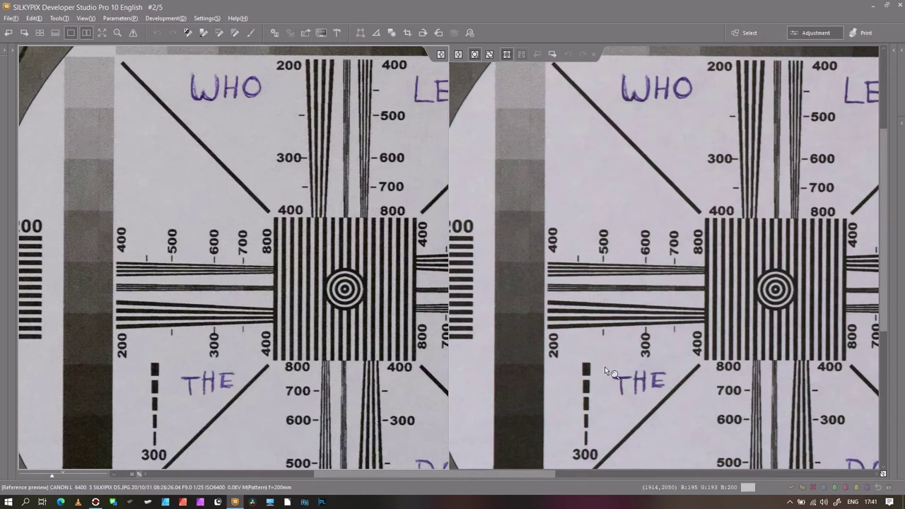
left_click_drag(605, 367, 563, 347)
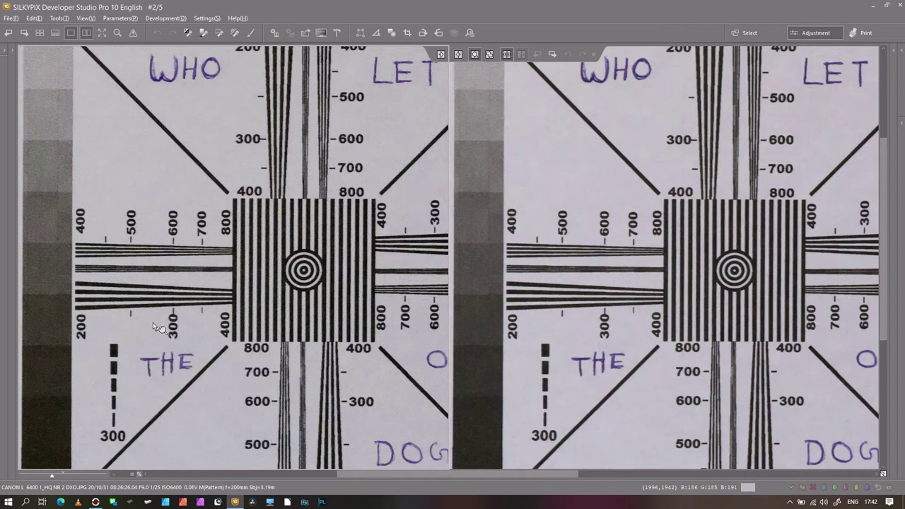
key("Right")
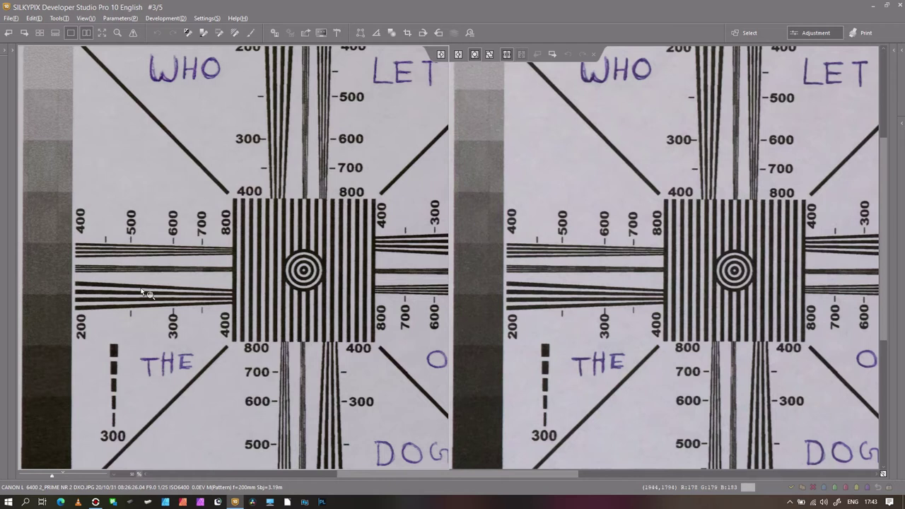
key("Page_Up")
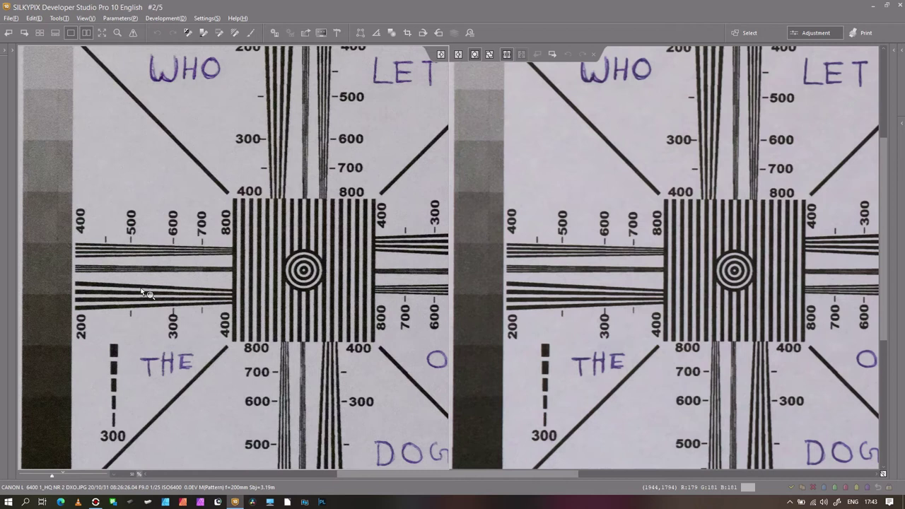
key("Page_Down")
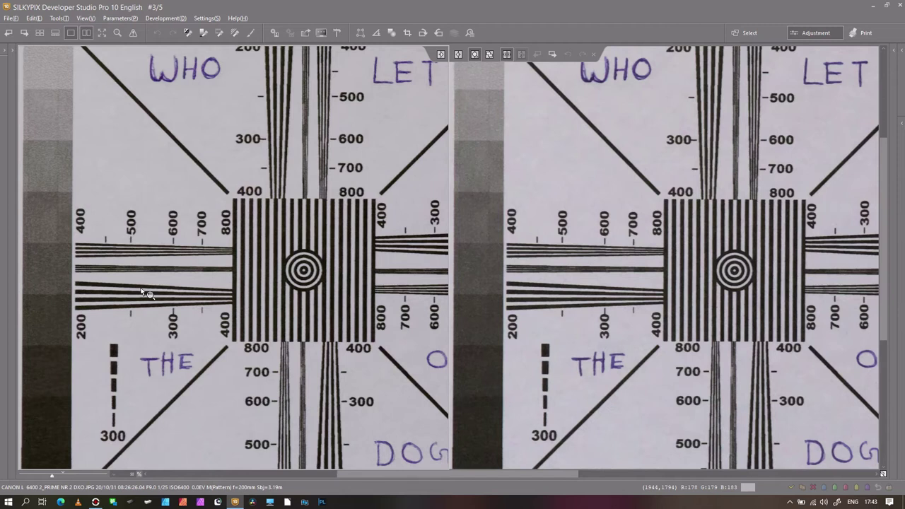
key("space")
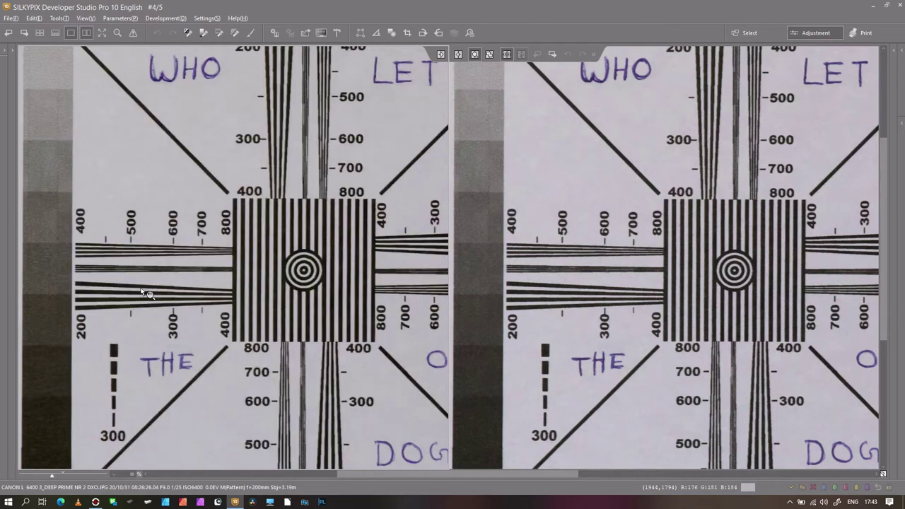
left_click(4, 51)
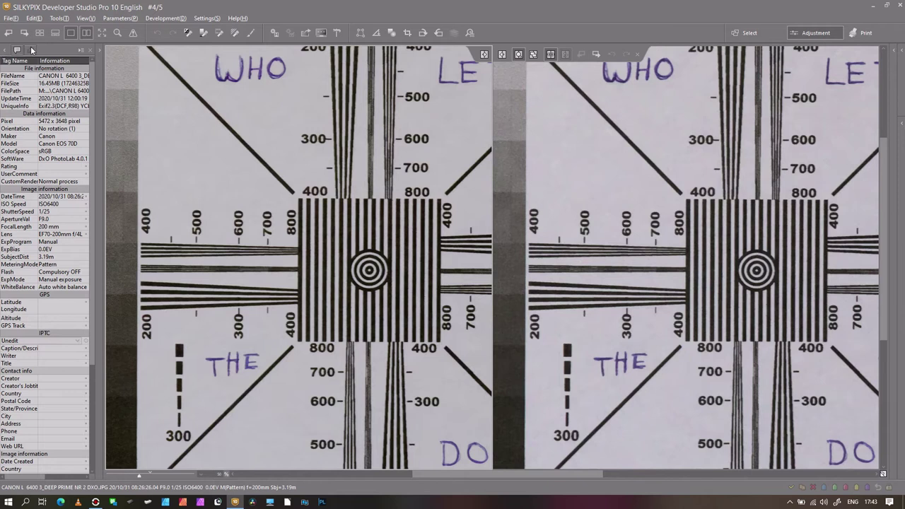
Open the first Canon originals folder in single view, zoom far into the chart centre, then advance to the next shot
left_click(32, 50)
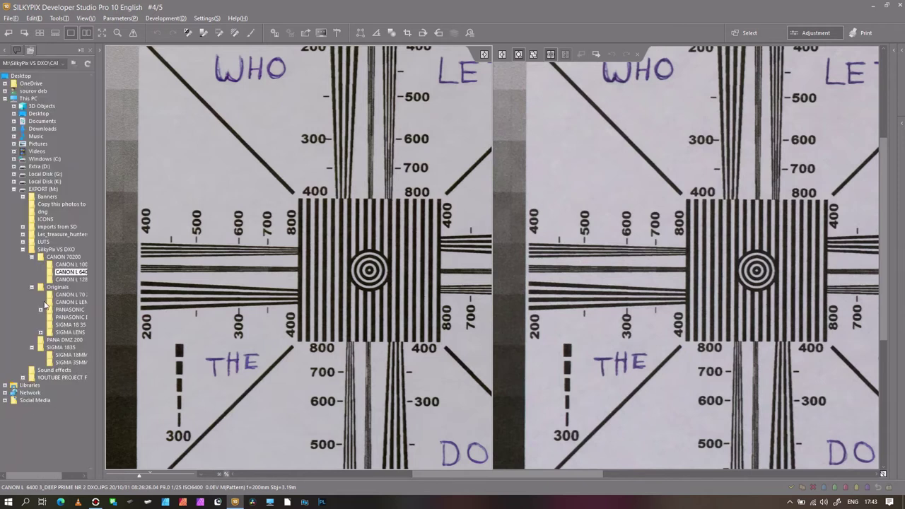
left_click(65, 295)
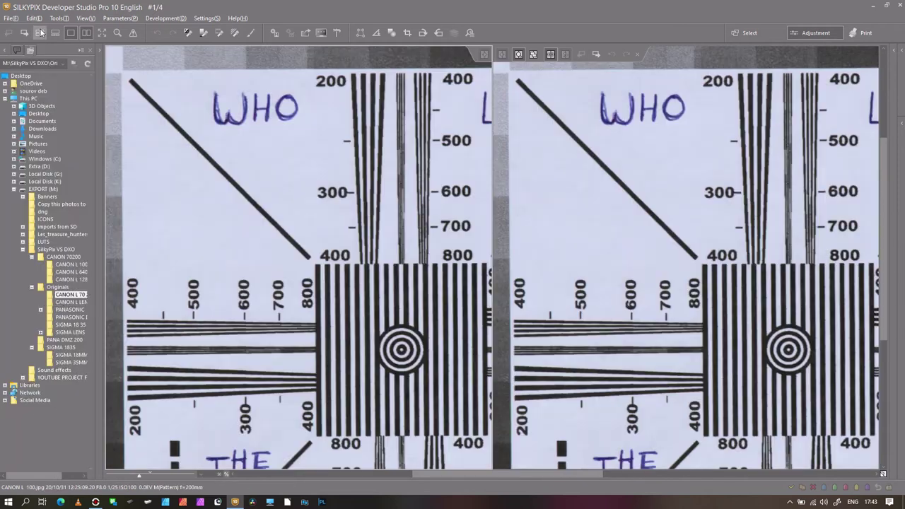
left_click(71, 33)
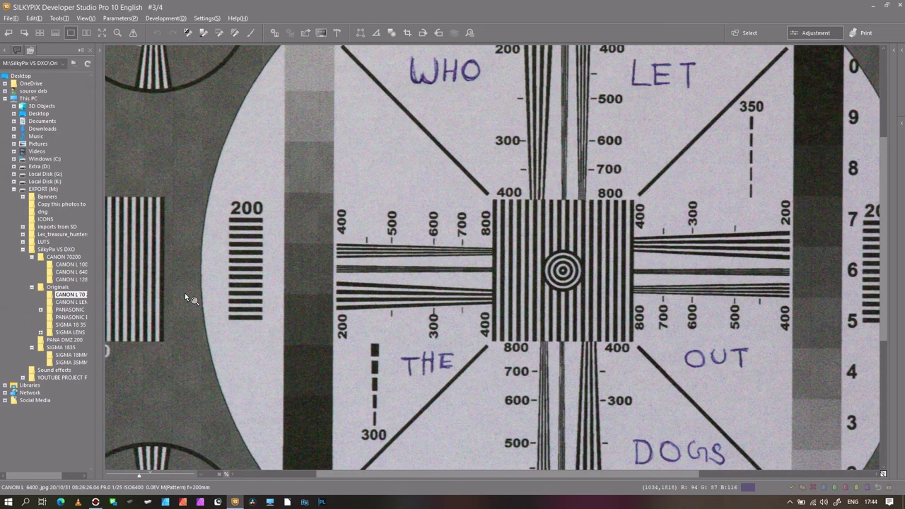
left_click(130, 477)
left_click_drag(129, 477, 160, 479)
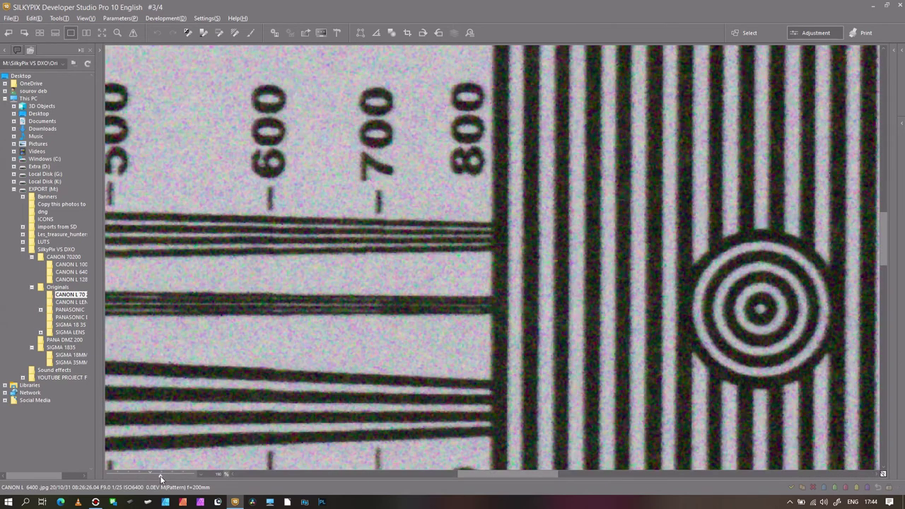
key("space")
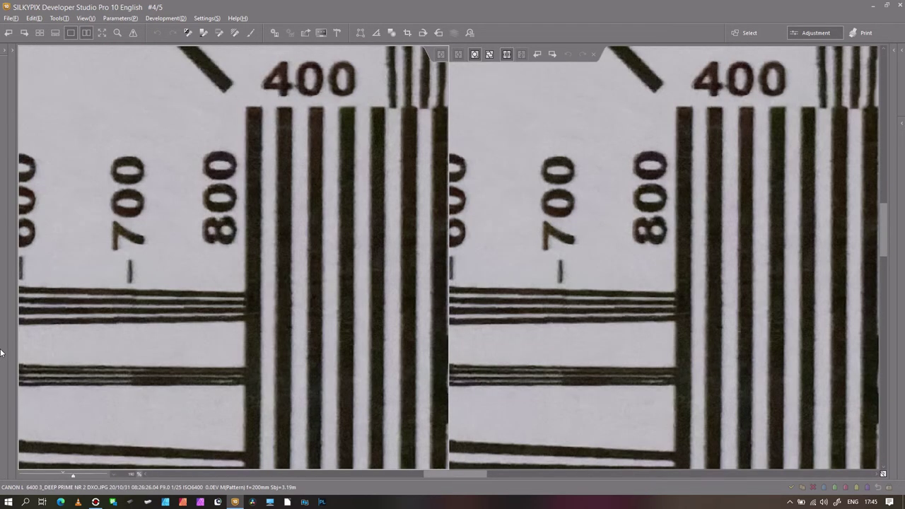
Pan both panes to the 500–700 markings, flip between PRIME and DeepPRIME exports, and zoom out slightly
left_click(538, 55)
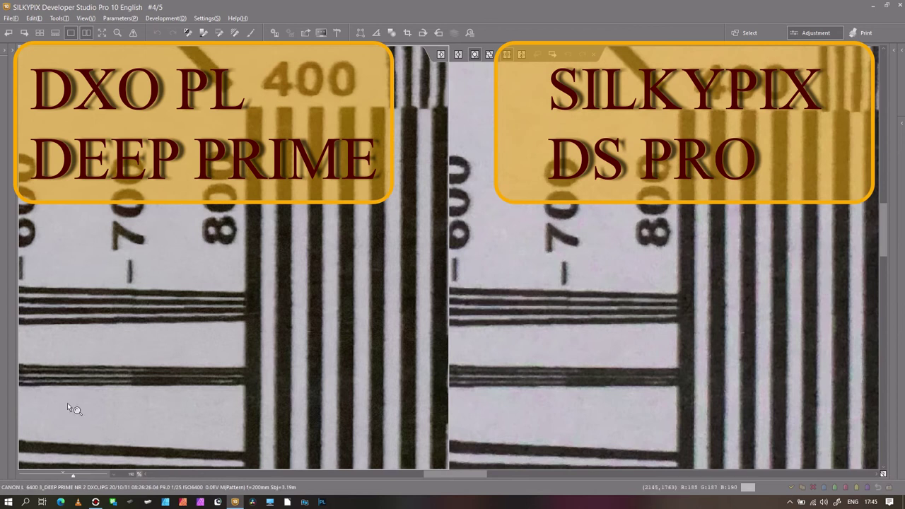
left_click_drag(134, 354, 324, 360)
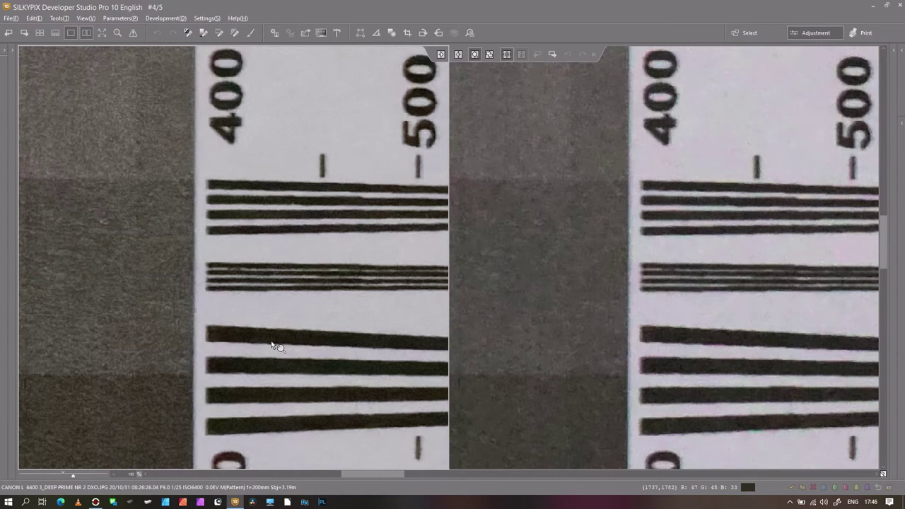
key("Page_Up")
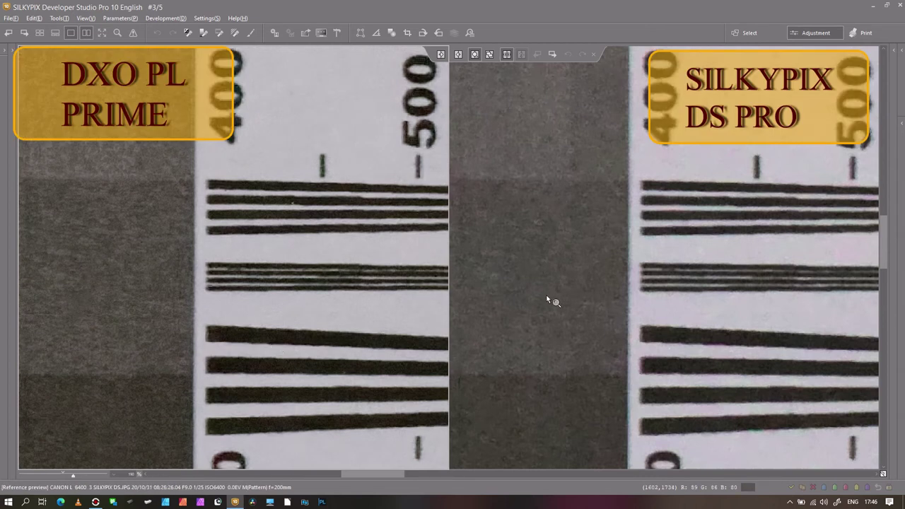
key("Page_Down")
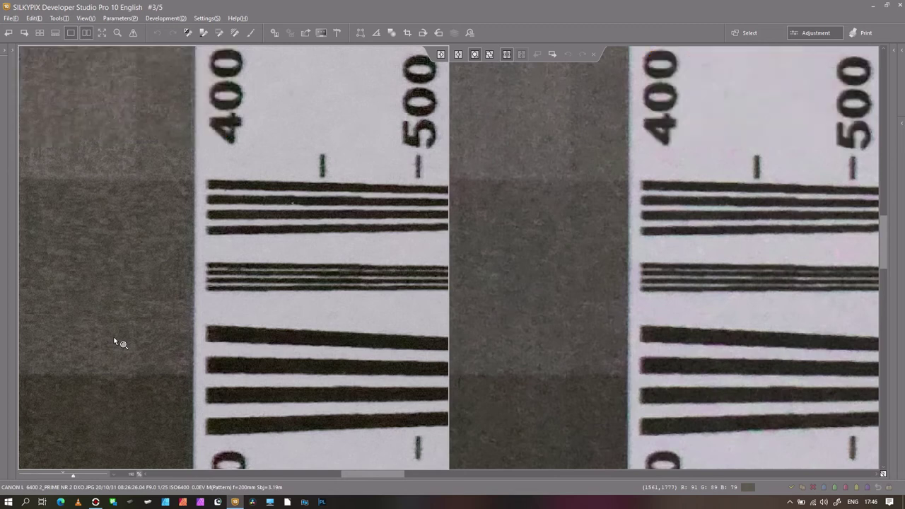
key("Page_Up")
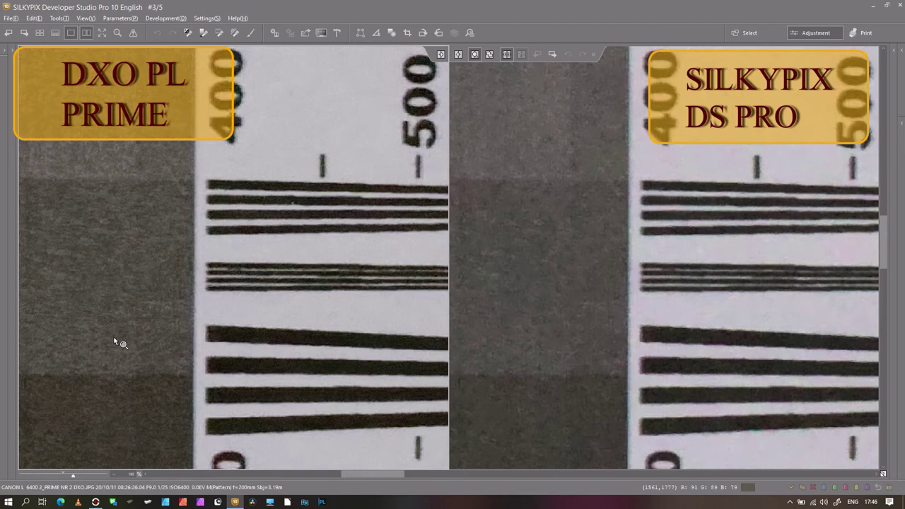
key("Page_Down")
left_click_drag(76, 472, 62, 474)
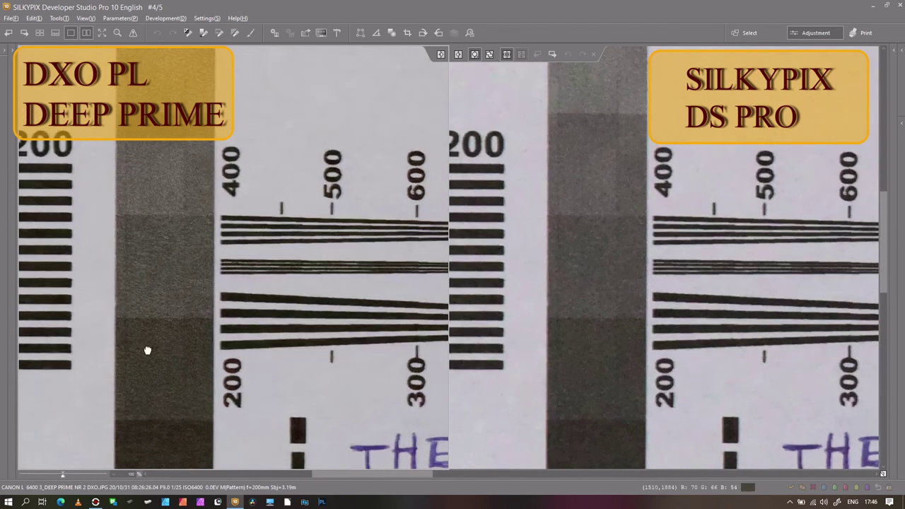
Toggle the left pane between the PRIME and DeepPRIME exports, then advance to the Canon DPP export
key("Page_Up")
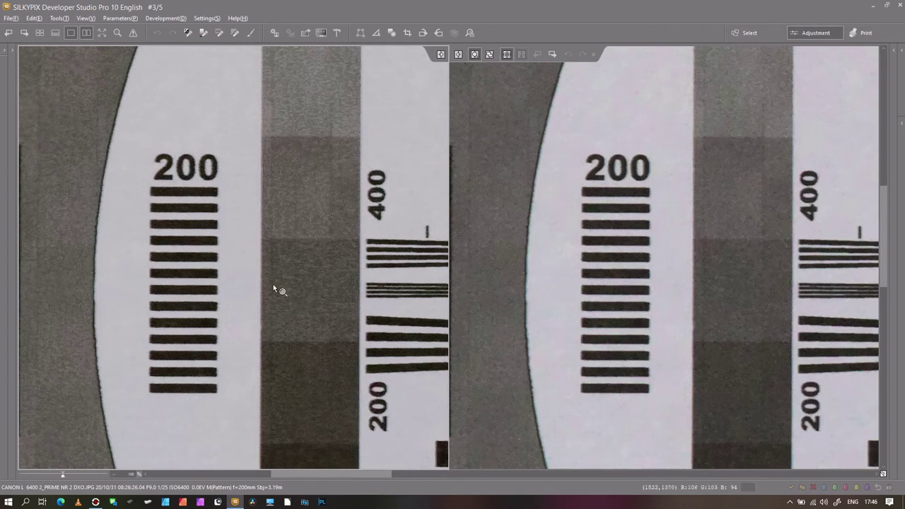
key("Right")
key("Left")
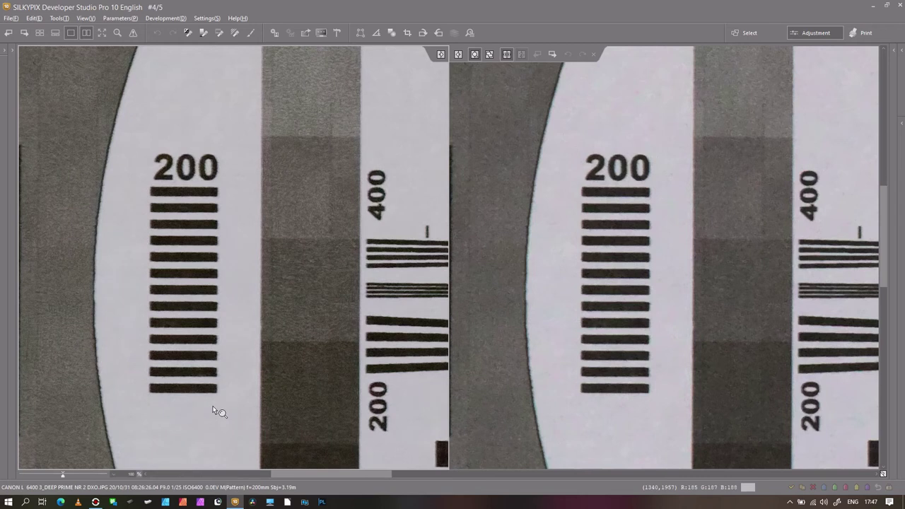
key("Right")
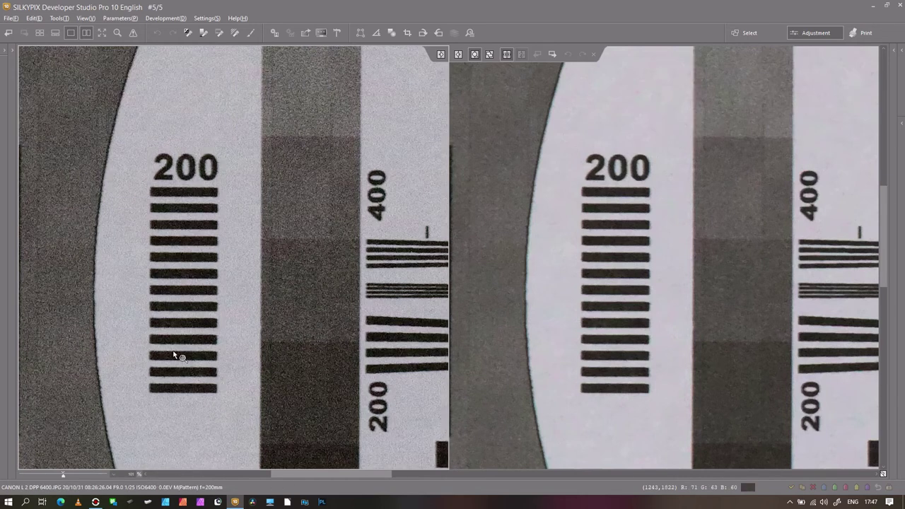
Zoom and reposition both panes across the EIA chart centre, finishing on the chart's right side
left_click_drag(60, 474, 44, 476)
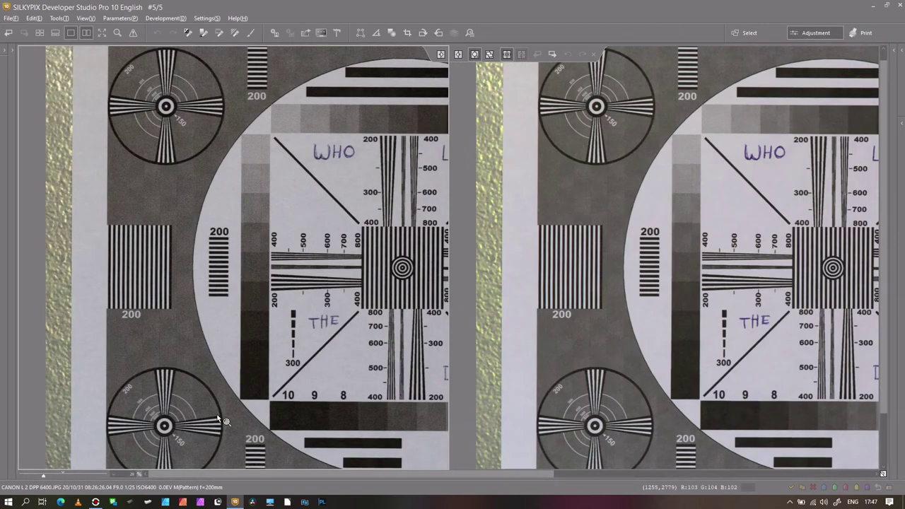
left_click_drag(218, 416, 156, 433)
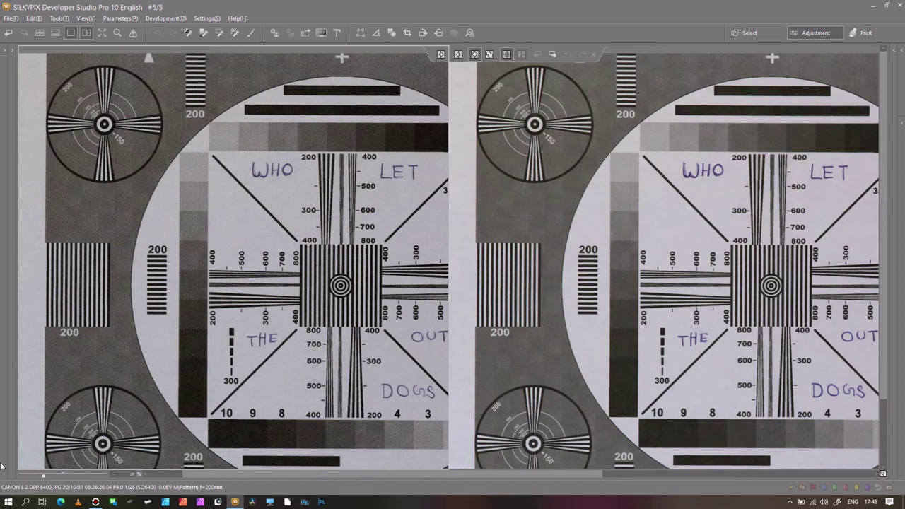
mouse_move(45, 477)
left_mouse_down()
mouse_move(61, 480)
mouse_move(41, 476)
left_mouse_up()
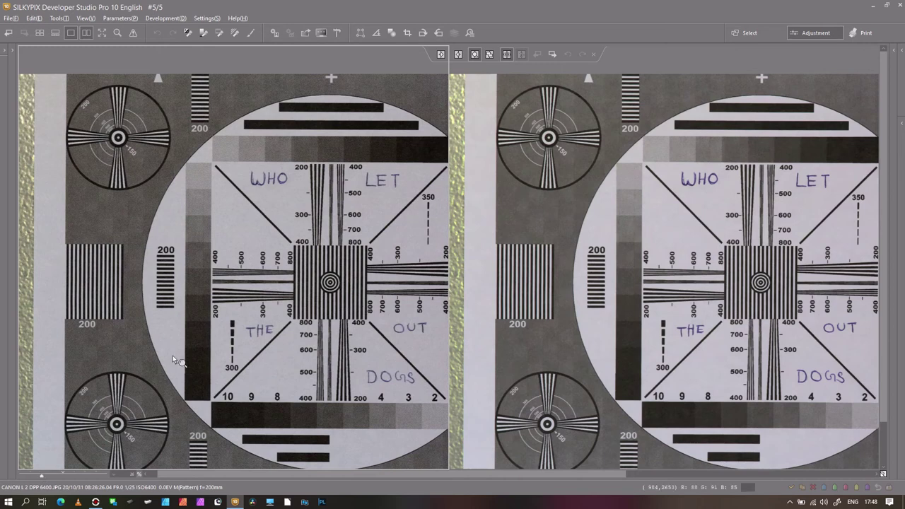
left_click_drag(212, 325, 157, 312)
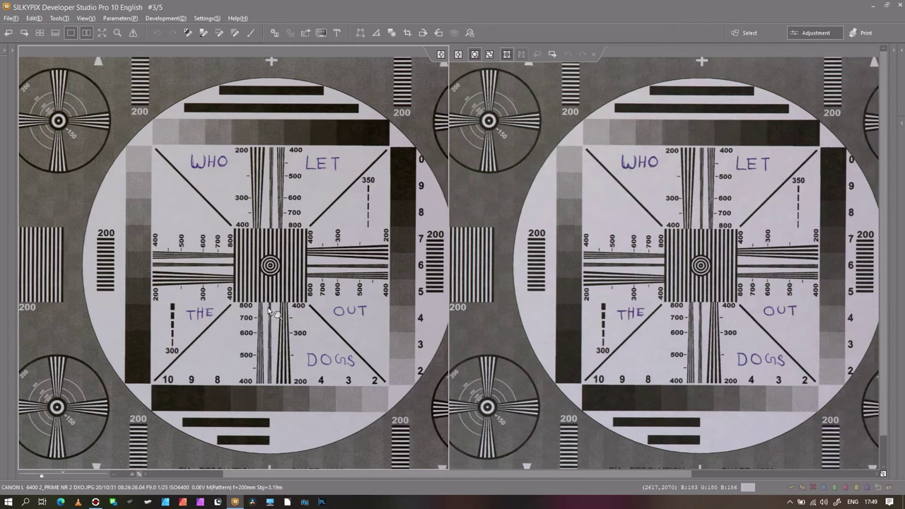
Switch between the PRIME and DeepPRIME exports and zoom both panes in on the central square
key("Page_Down")
key("Page_Down")
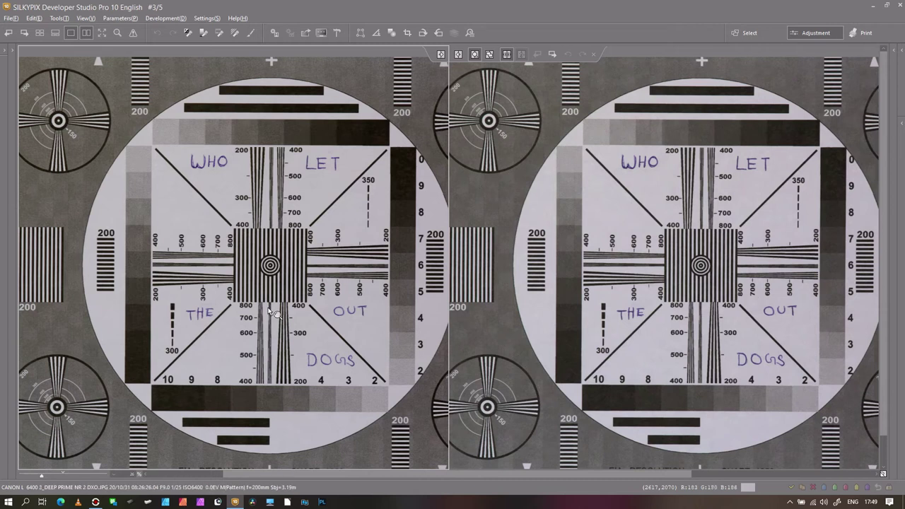
key("Right")
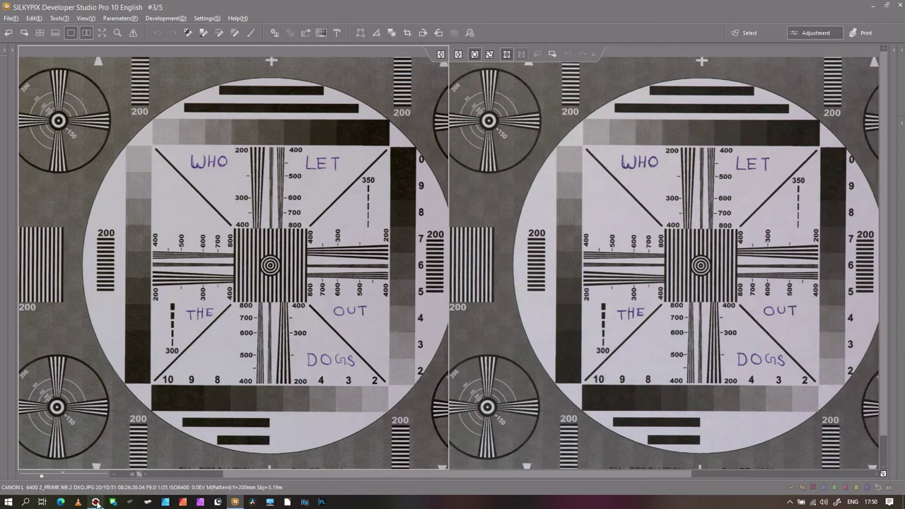
left_click_drag(52, 480, 59, 479)
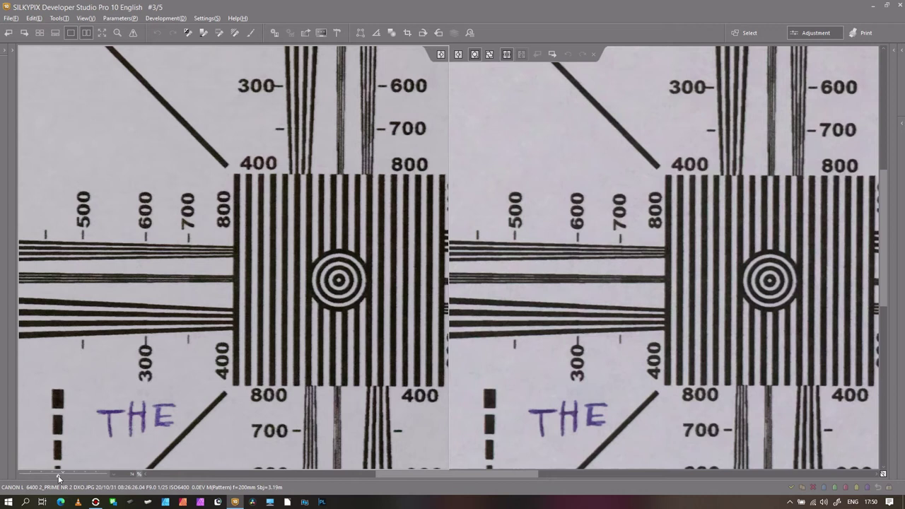
Step through the HQ, SILKYPIX and Canon DPP exports, then zoom in and back out to the whole EIA chart
left_click(58, 477)
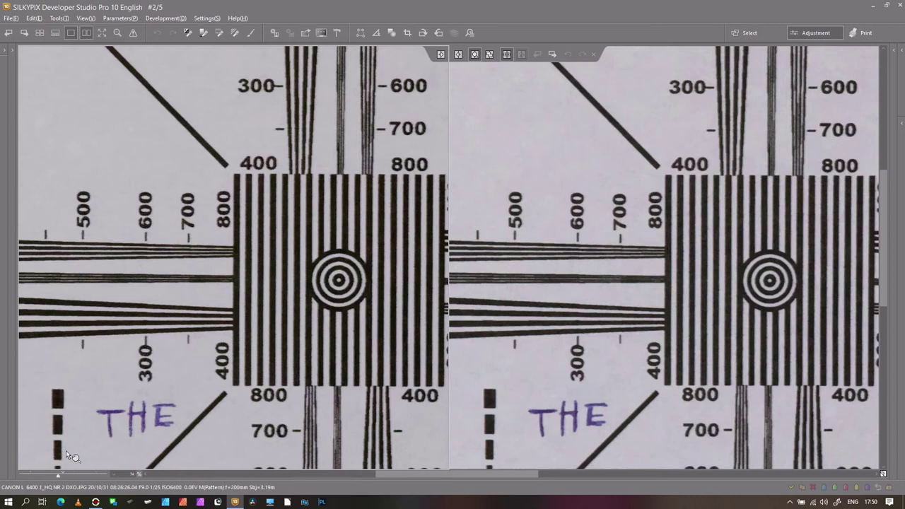
key("Right")
key("Right")
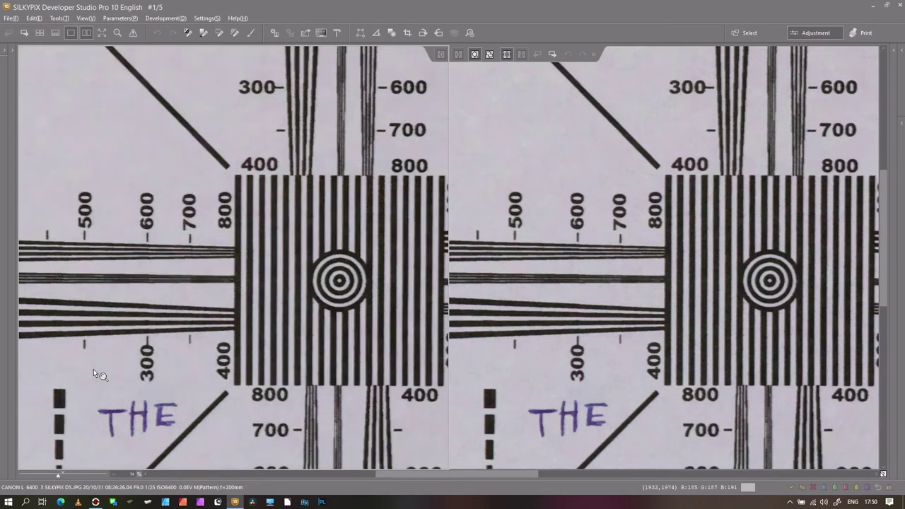
key("Right")
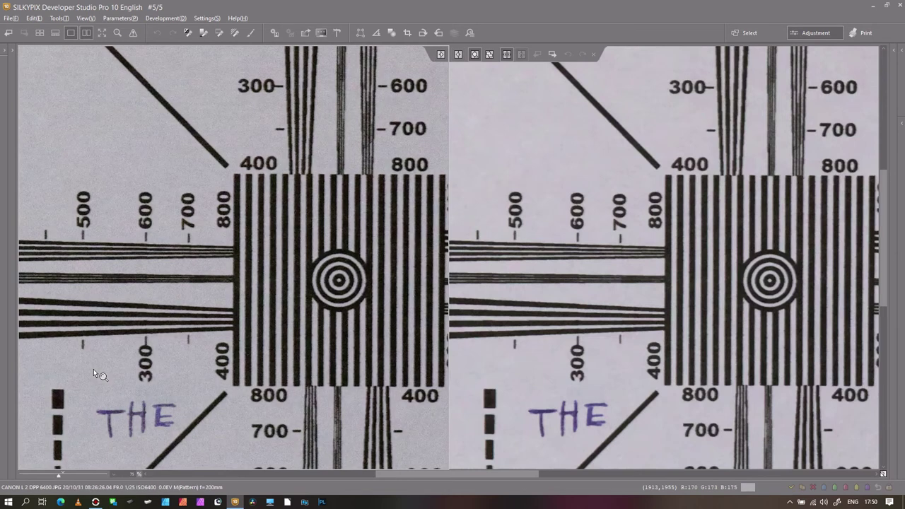
left_click_drag(53, 474, 63, 478)
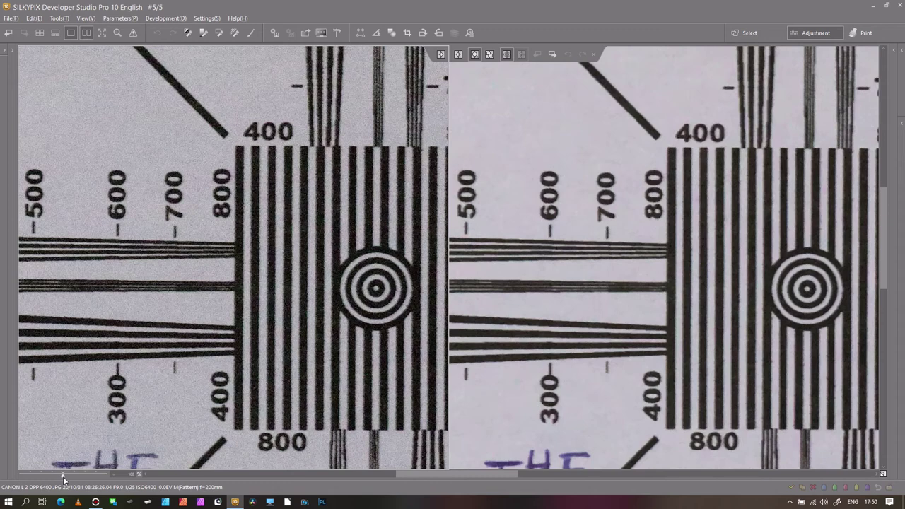
left_click_drag(63, 479, 37, 483)
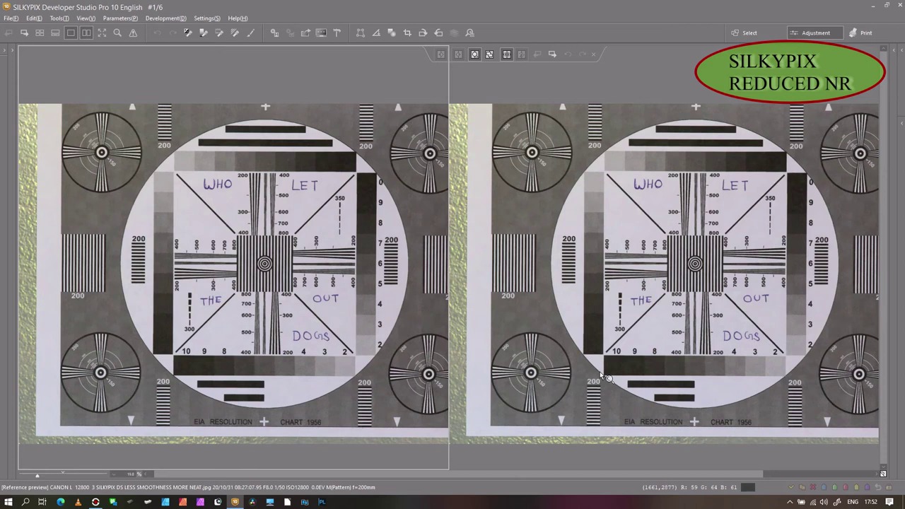
Advance the left pane to image 2 of 6, the ISO 12800 3 SILKYPIX DS.JPG export
key("space")
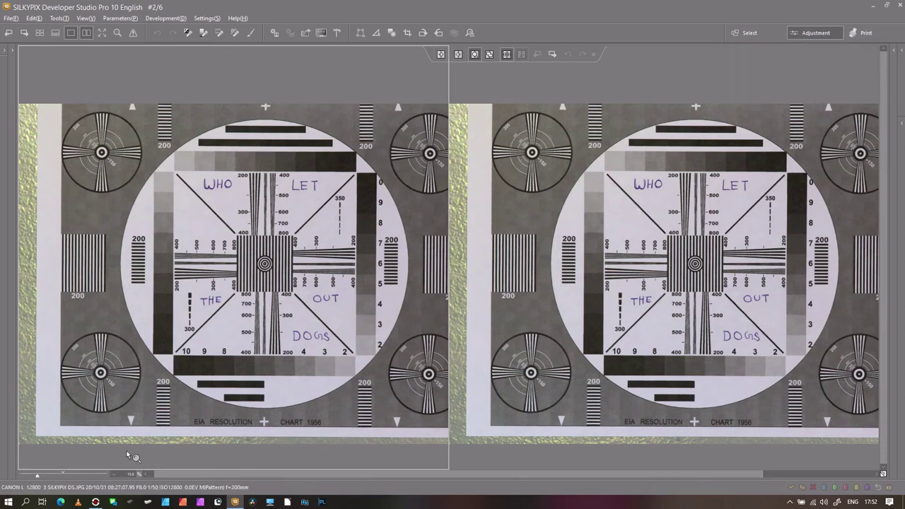
Zoom closely into the chart centre, then load the 1_HQ NR 2 DXO.JPG export for comparison
left_click_drag(37, 475, 65, 476)
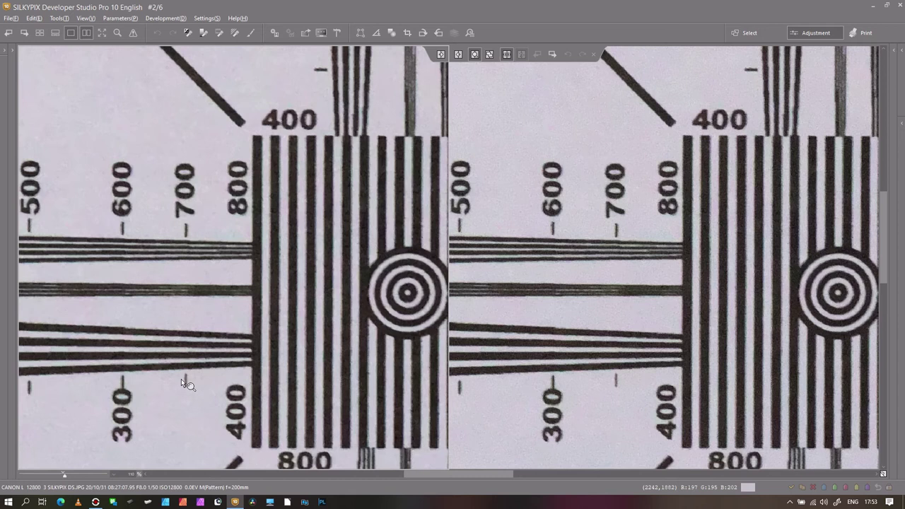
key("Right")
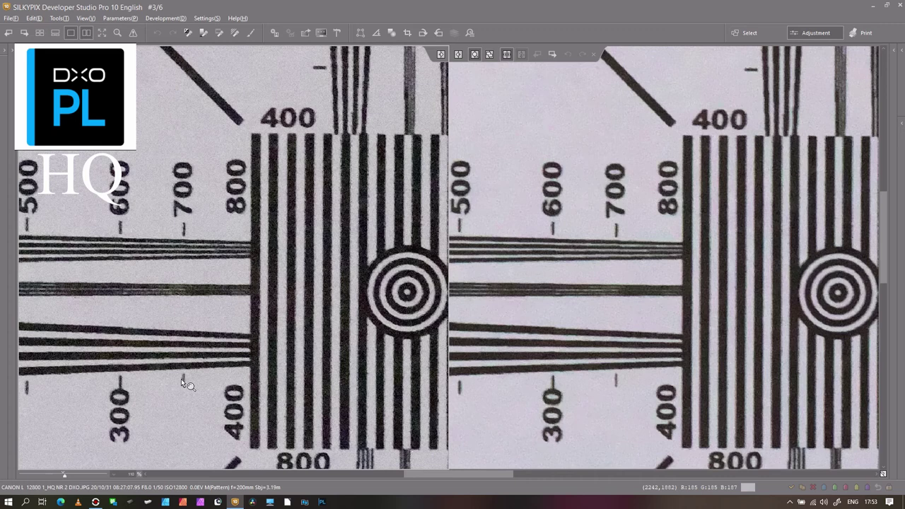
Zoom both panes out to see more of the chart around the centre
left_click_drag(58, 472, 42, 476)
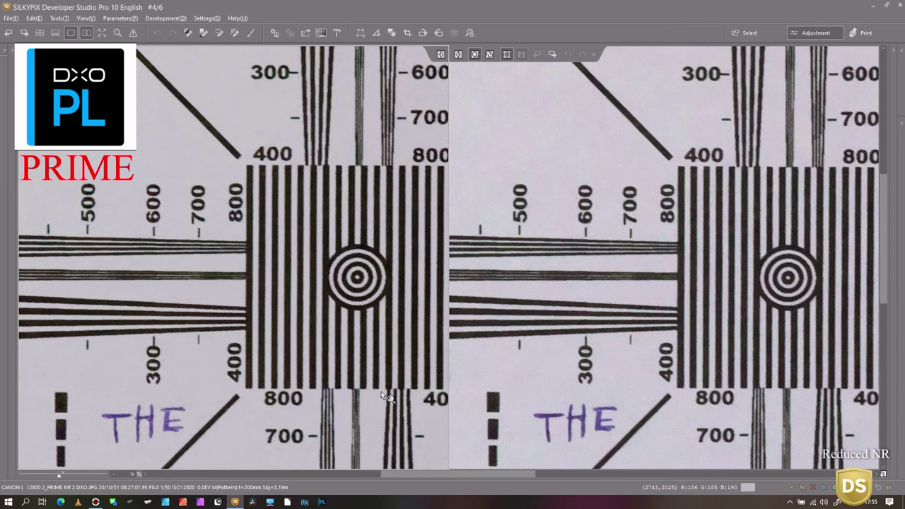
Alternate the left pane between the DxO PRIME (#4/6) and DeepPRIME (#5/6) exports, ending on DeepPRIME
key("Right")
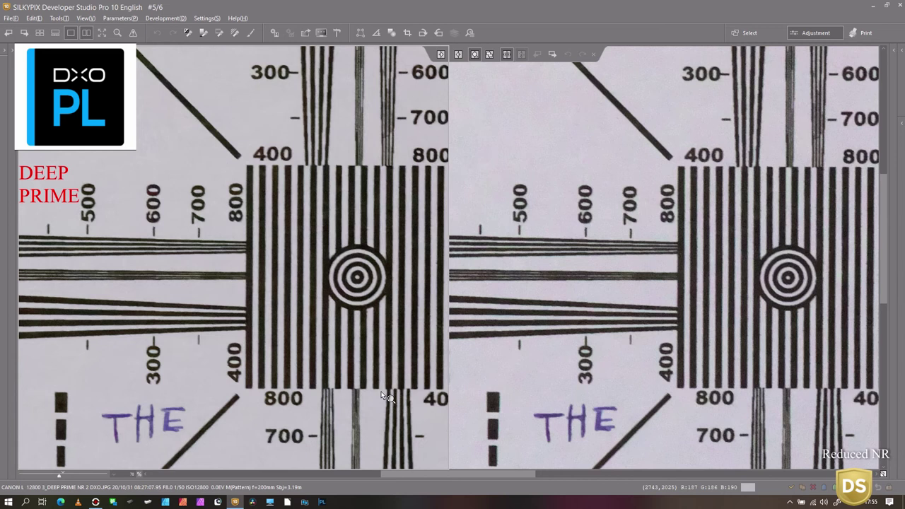
key("Page_Up")
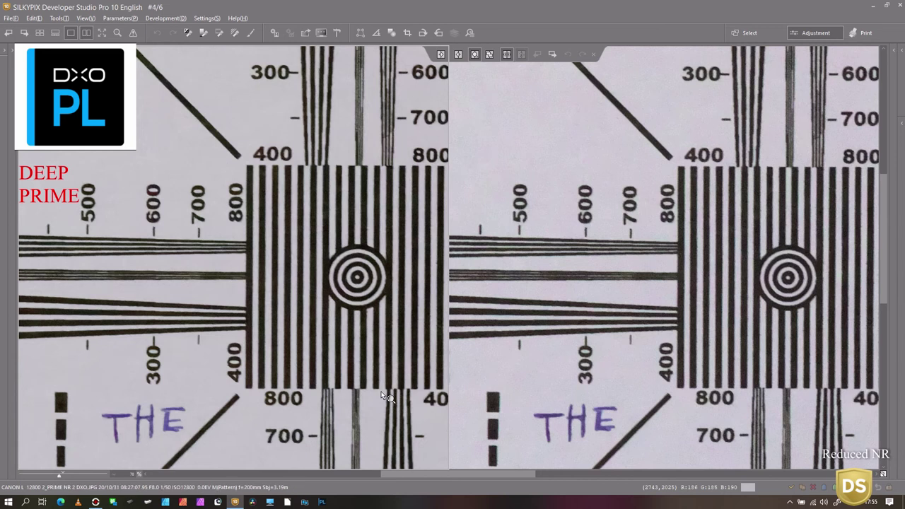
key("Page_Down")
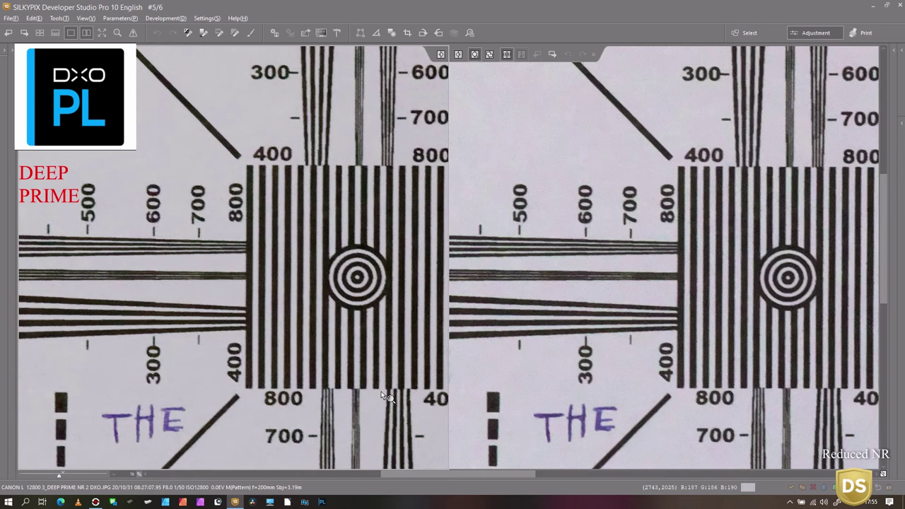
key("Page_Up")
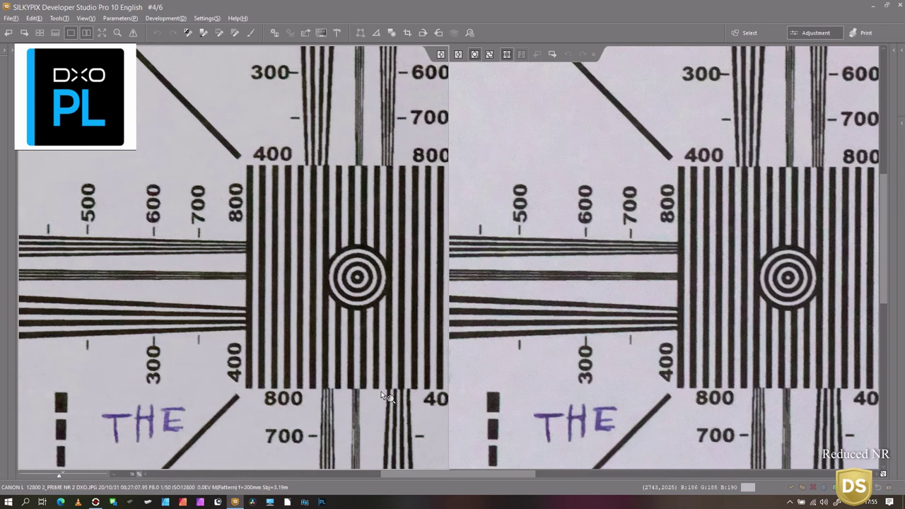
key("Page_Down")
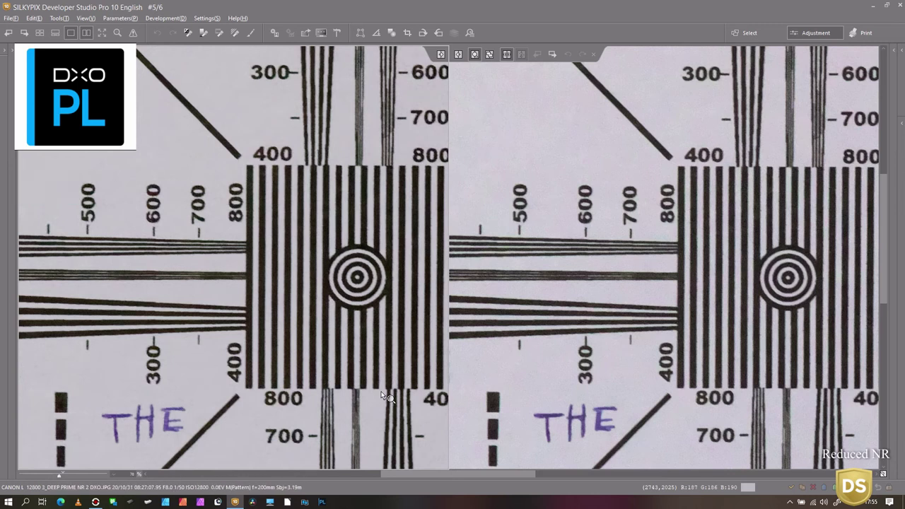
At 145% zoom, toggle PRIME and DeepPRIME on the chart centre, then show the Canon DPP export (#6/6)
left_click(69, 477)
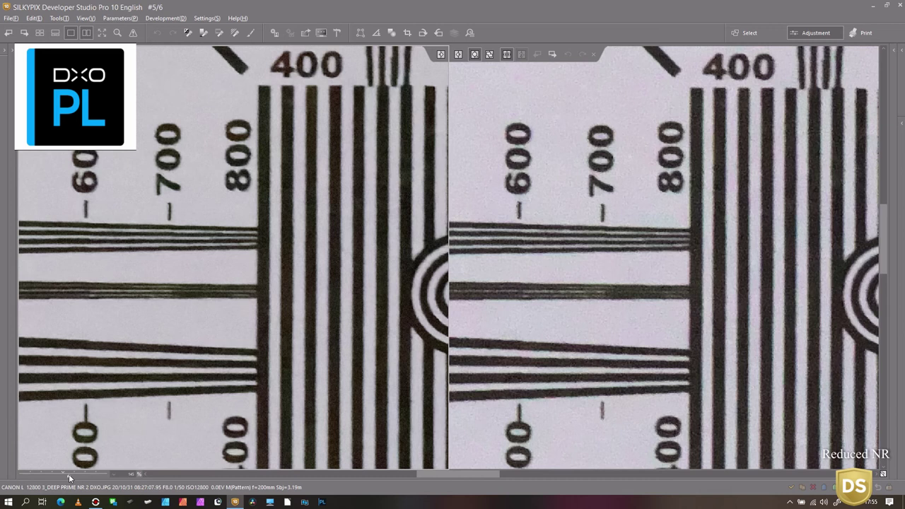
key("Page_Up")
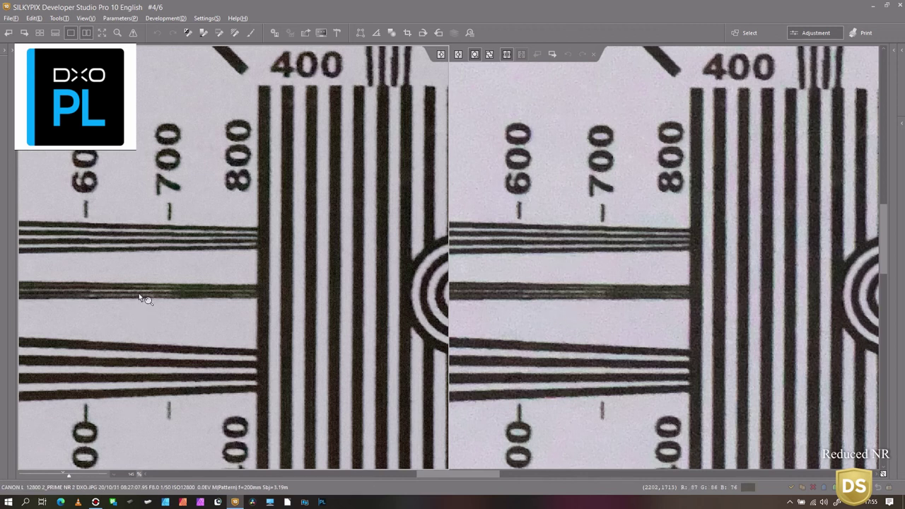
key("Right")
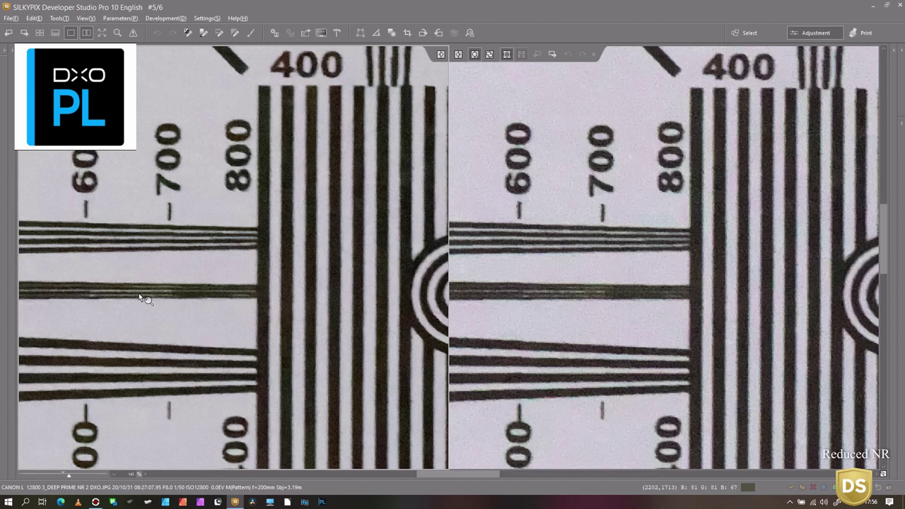
key("Left")
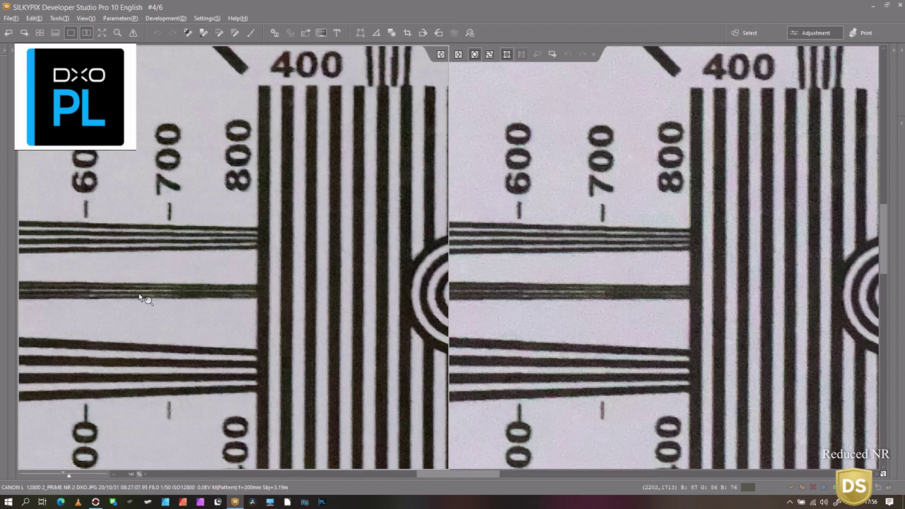
key("Right")
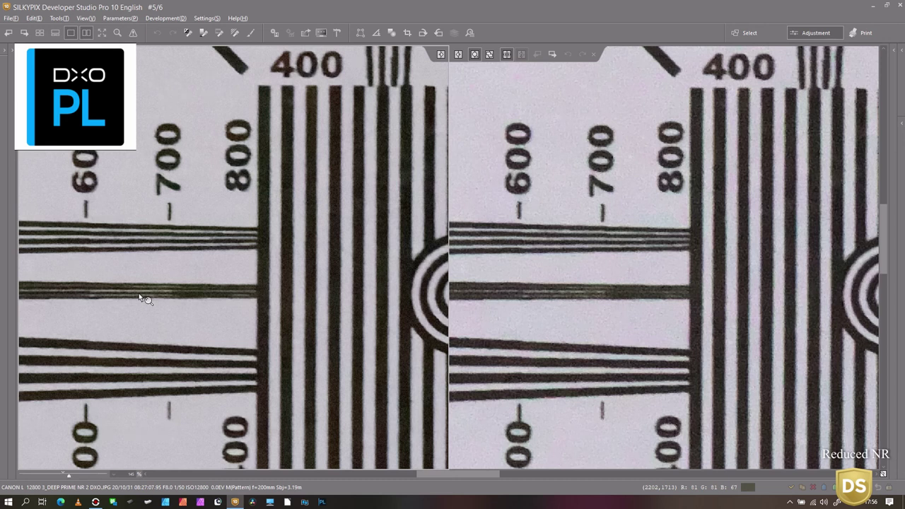
key("Right")
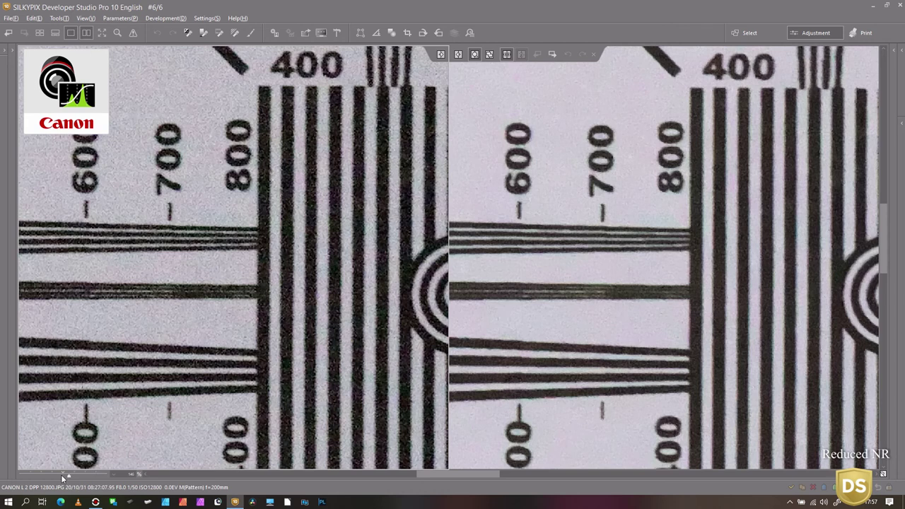
Zoom both panes out until the chart's whole central square is visible
left_click_drag(62, 478, 49, 479)
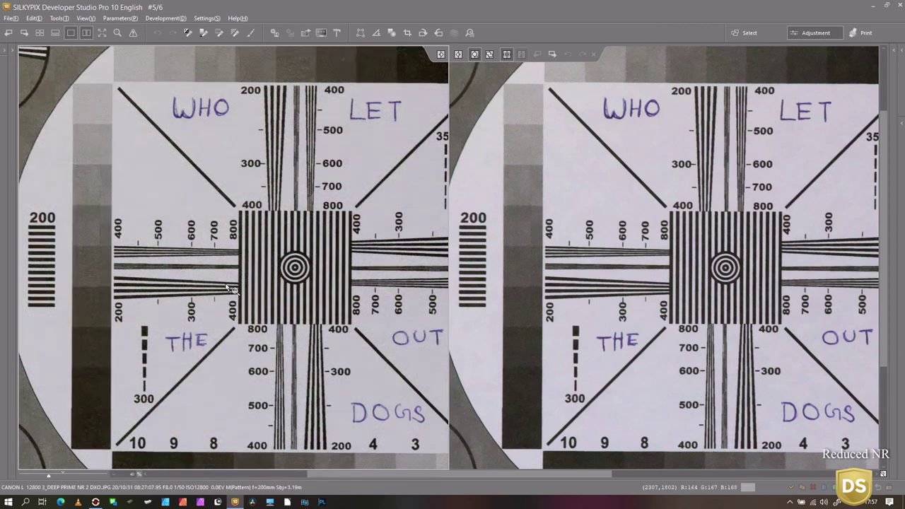
Switch between the Canon DPP and DxO exports, then wrap round to image #1/6 (LESS SMOOTHNESS MORE NEAT)
key("Right")
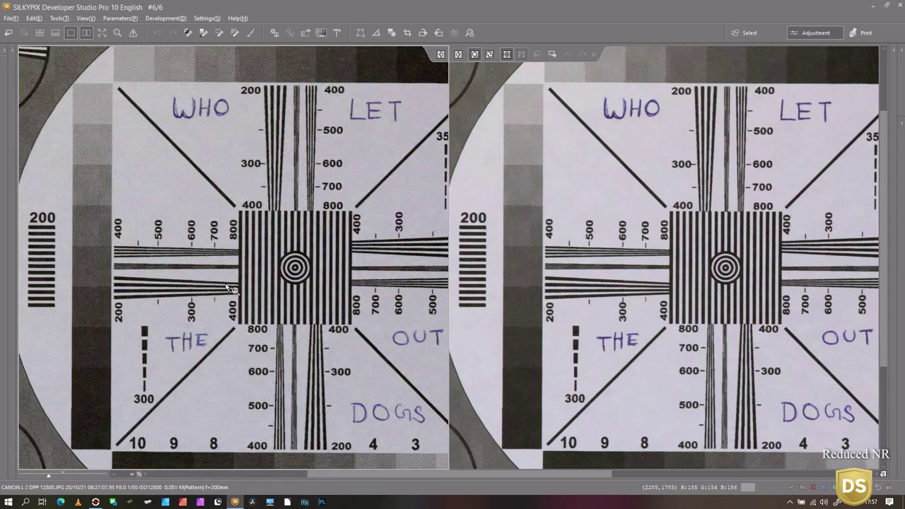
key("Left")
key("Left")
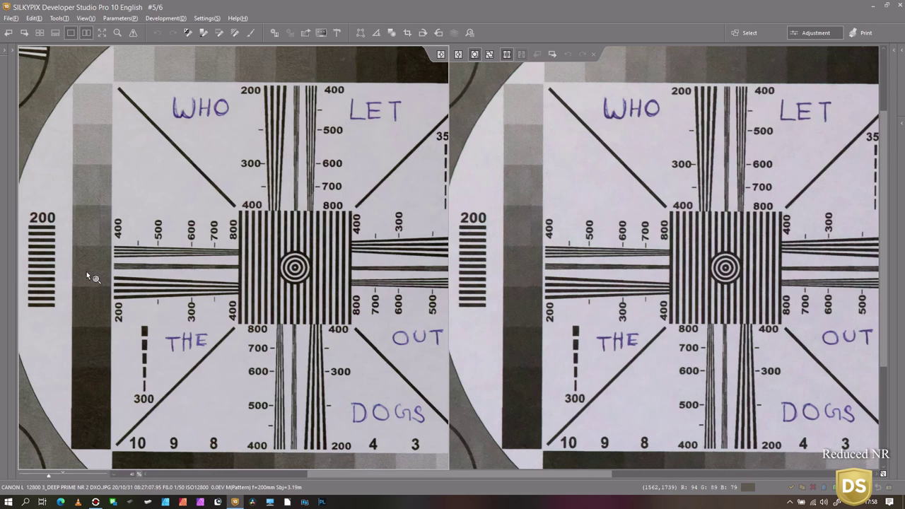
key("Right")
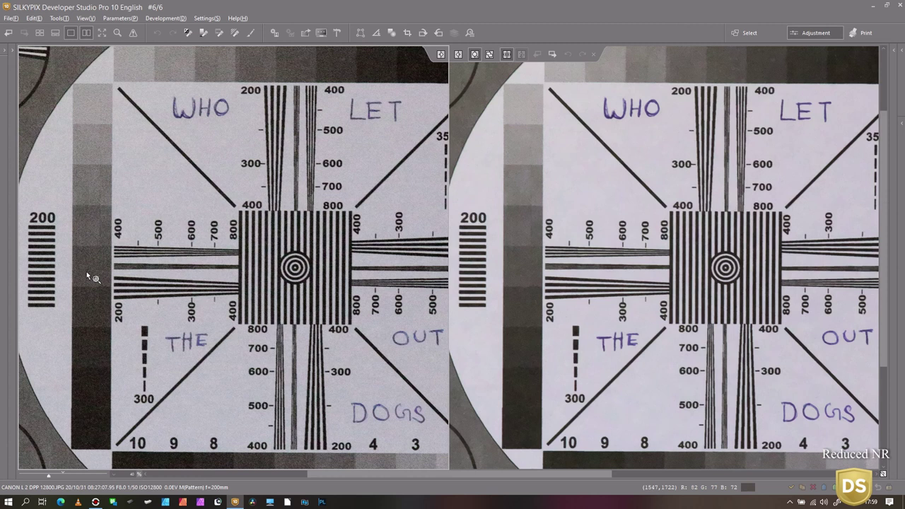
key("ctrl+Right")
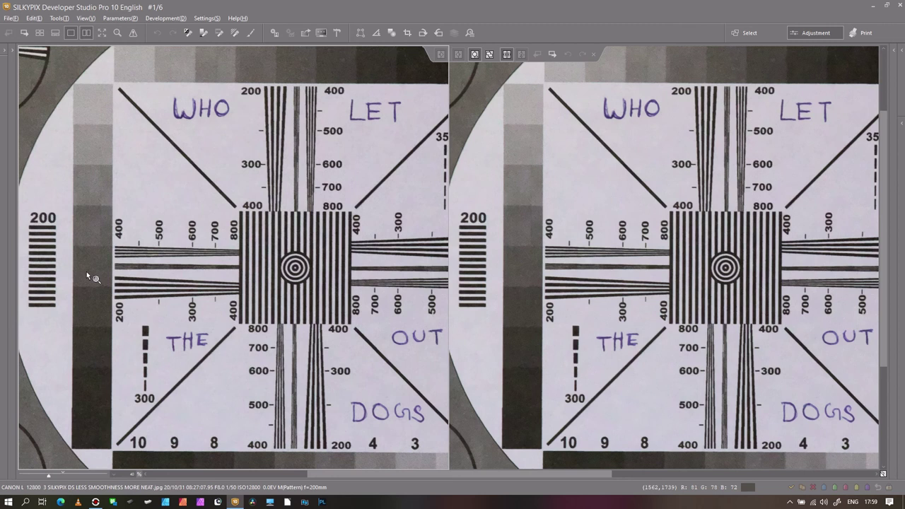
Step through the SILKYPIX DS, DxO HQ, PRIME and DeepPRIME exports to the Canon DPP export (#6/6)
key("ctrl+Right")
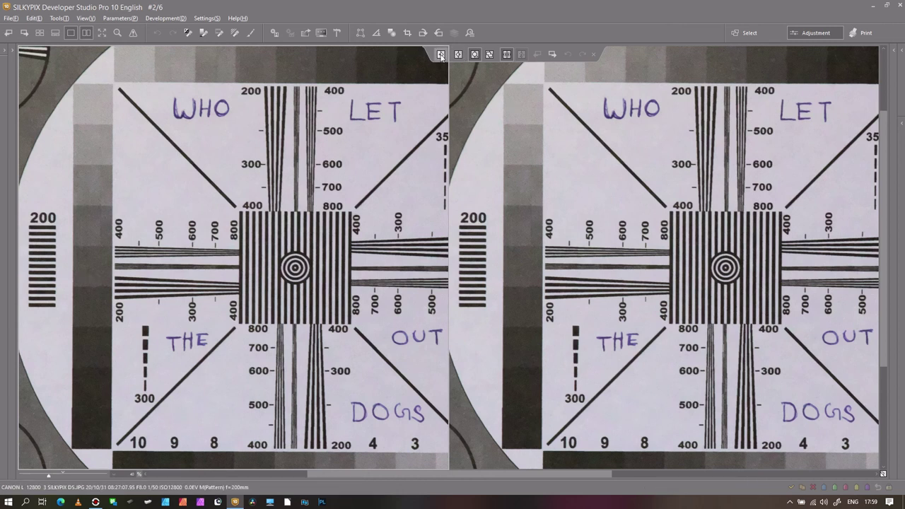
key("ctrl+Right")
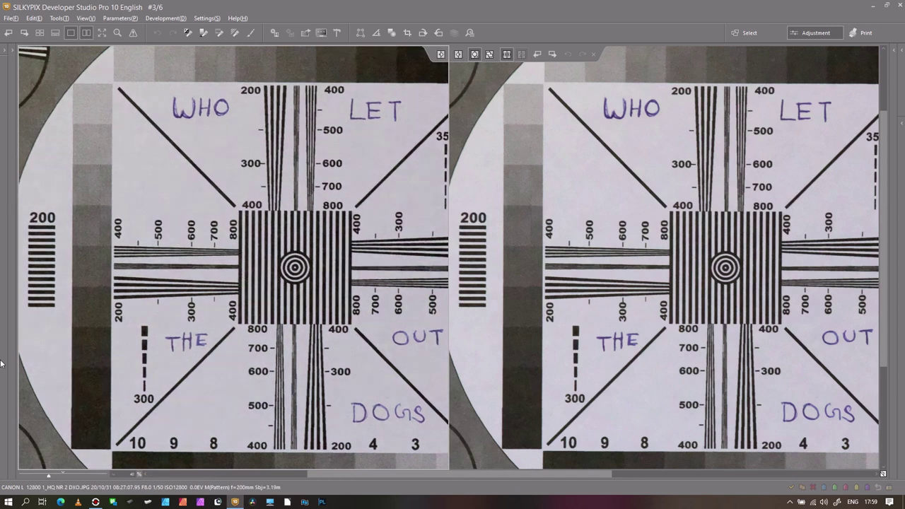
key("ctrl+Right")
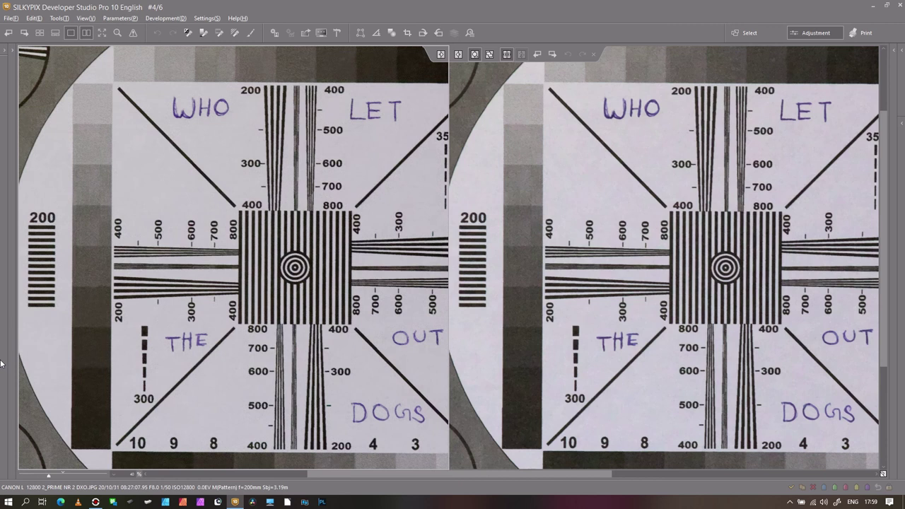
key("ctrl+Right")
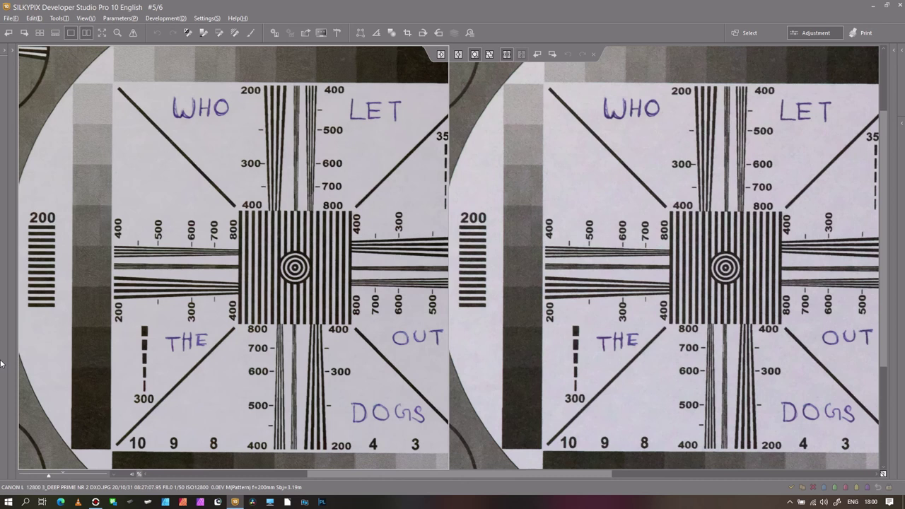
key("ctrl+Right")
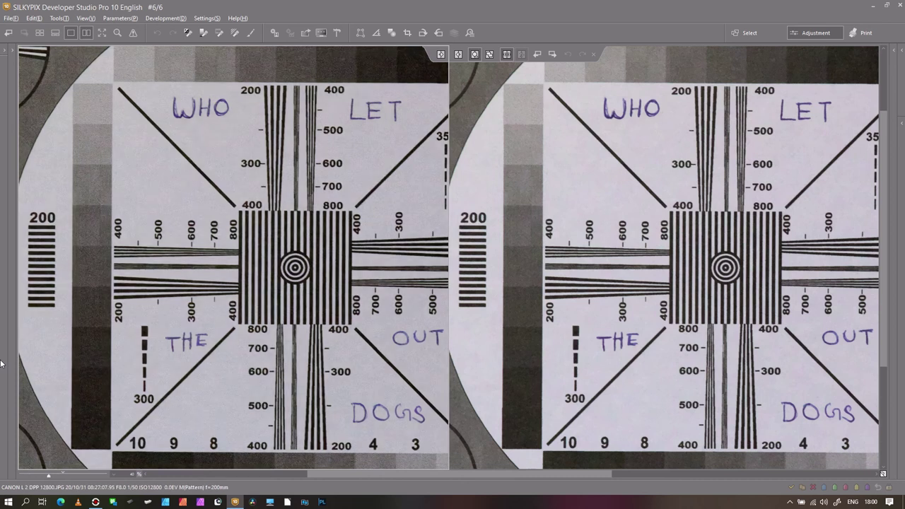